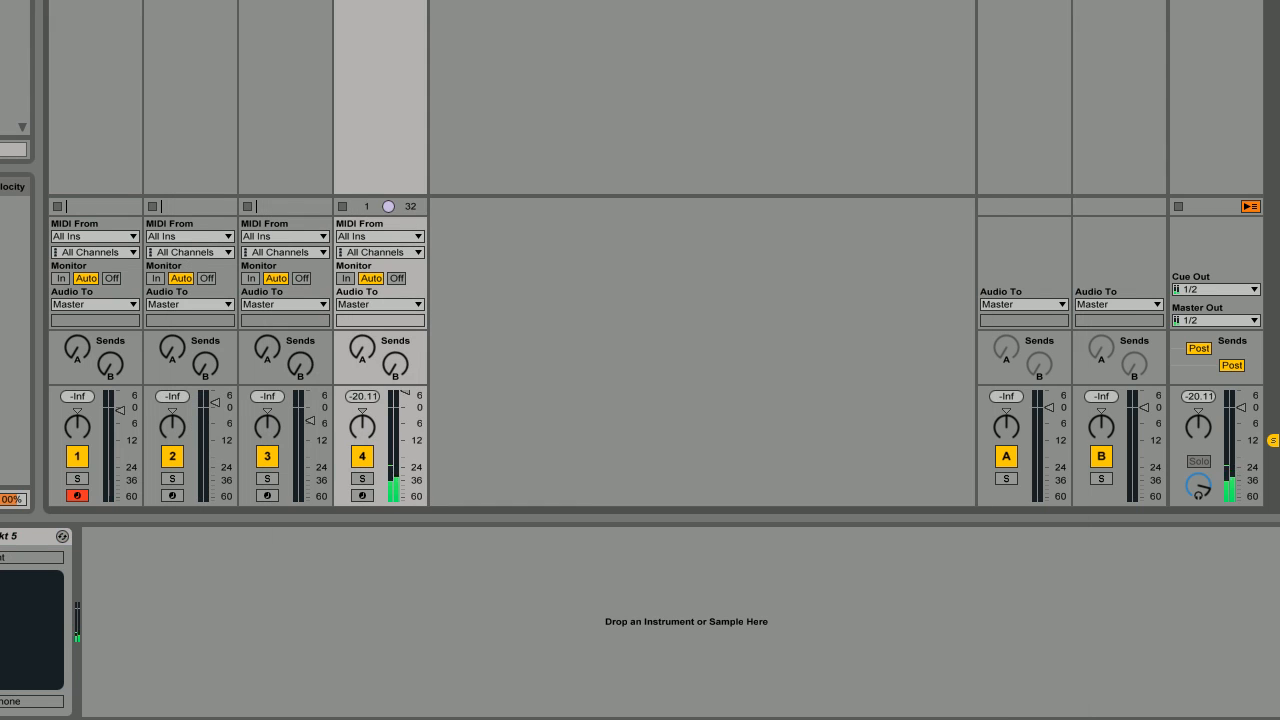
Launch the clips on tracks 3, 2 and 1 to hear them together with track 4.
{"action": "left_click", "coordinate": [247, 5]}
{"action": "left_click", "coordinate": [152, 5]}
{"action": "left_click", "coordinate": [95, 5]}
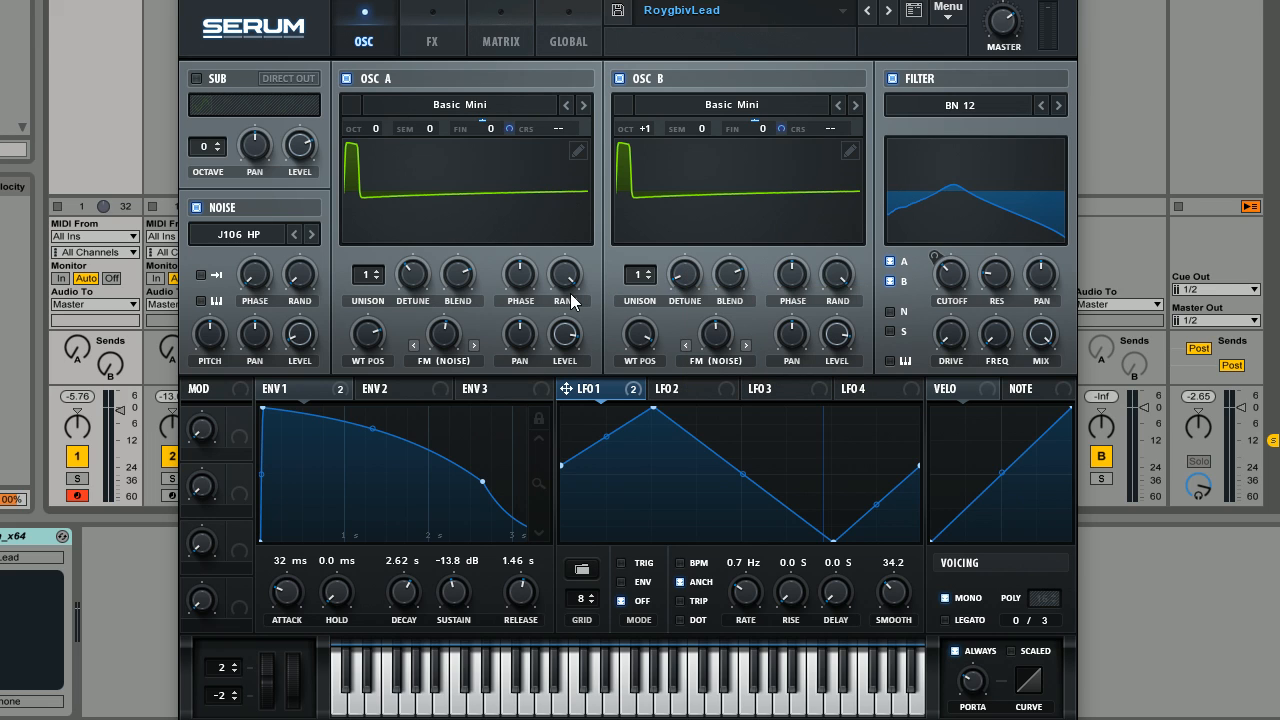
Reset the RoygbivLead synth patch to the Init preset.
{"action": "mouse_move", "coordinate": [572, 302]}
{"action": "left_click", "coordinate": [947, 12]}
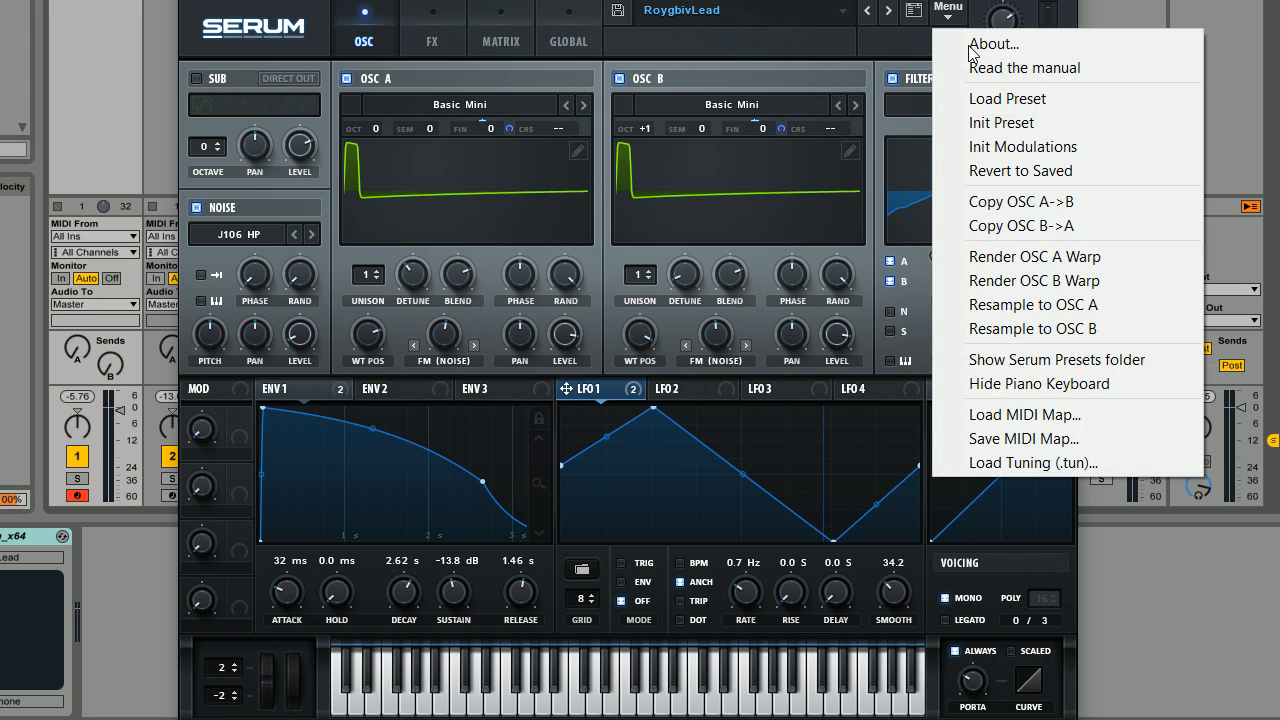
{"action": "left_click", "coordinate": [985, 122]}
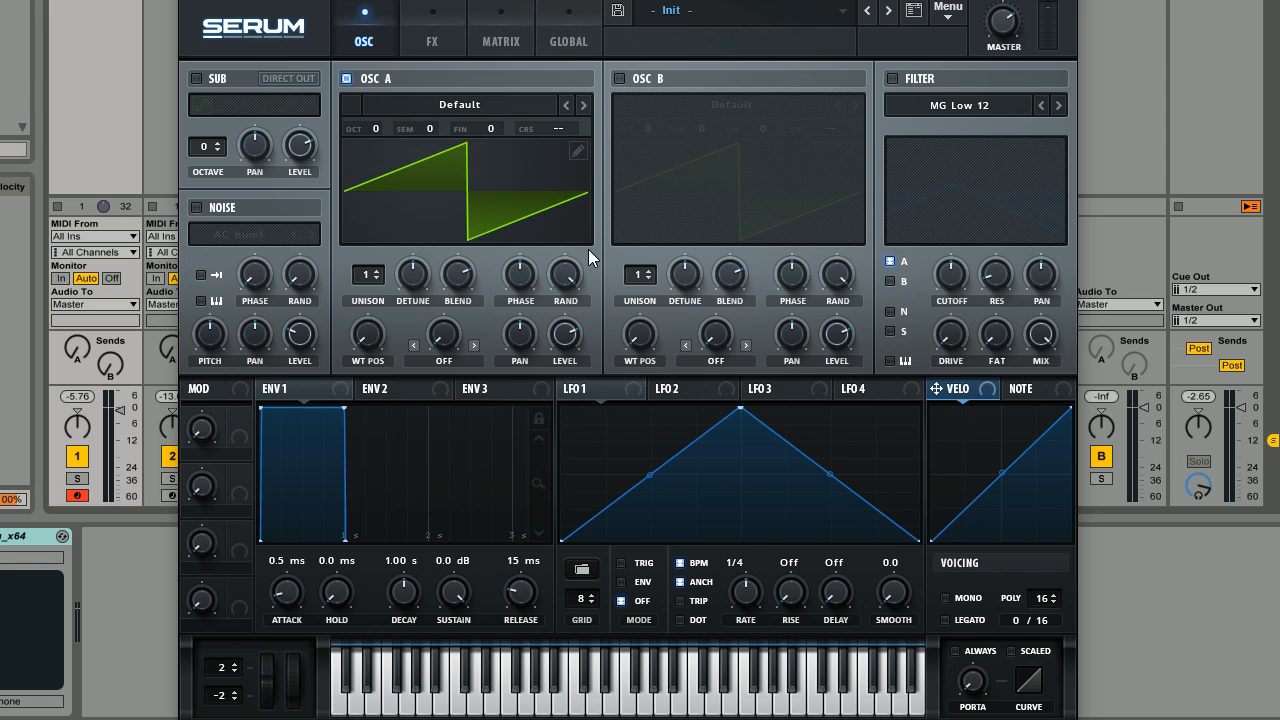
Enable oscillator B, the noise oscillator and the filter.
{"action": "left_click", "coordinate": [447, 34]}
{"action": "left_click", "coordinate": [372, 39]}
{"action": "left_click", "coordinate": [618, 76]}
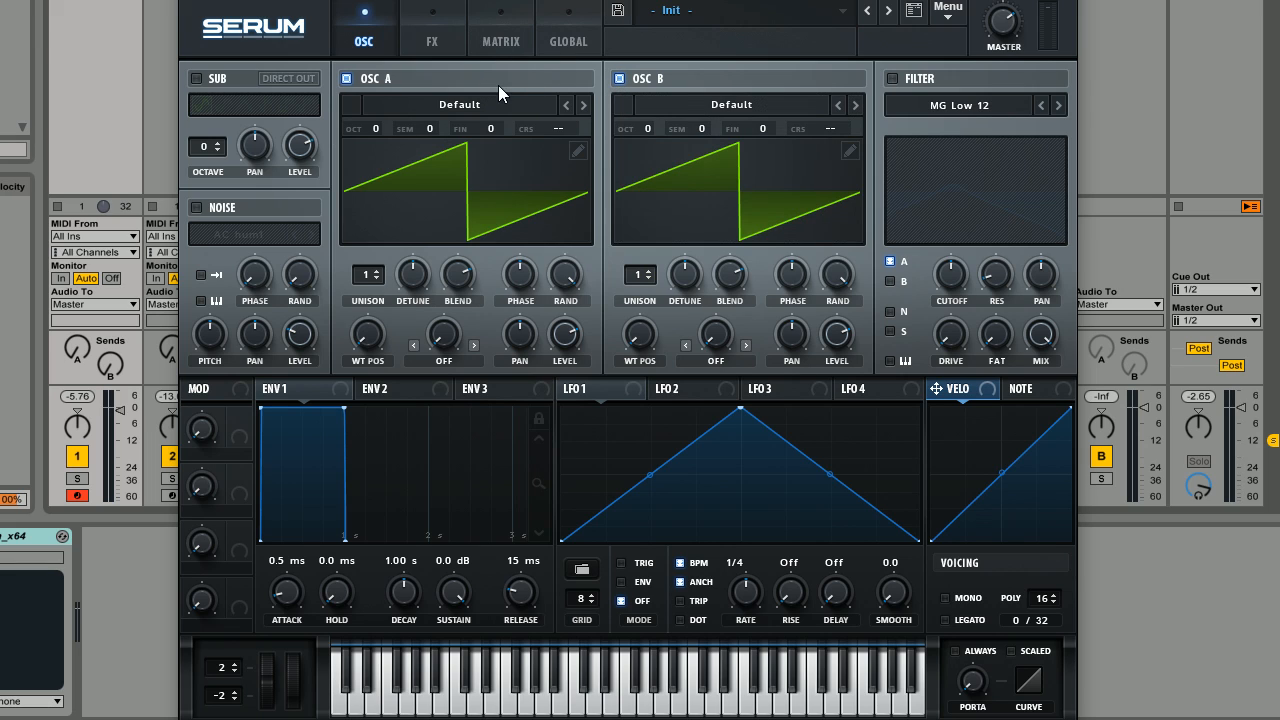
{"action": "left_click", "coordinate": [196, 207]}
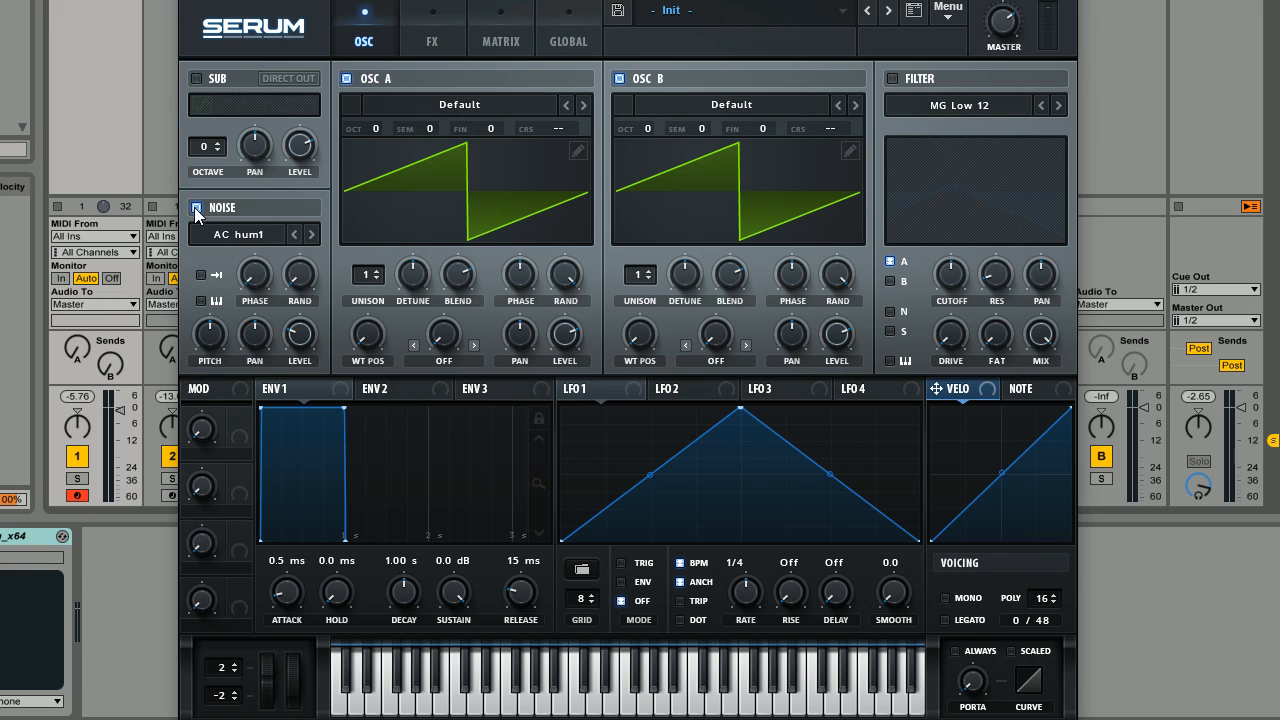
{"action": "left_click", "coordinate": [892, 78]}
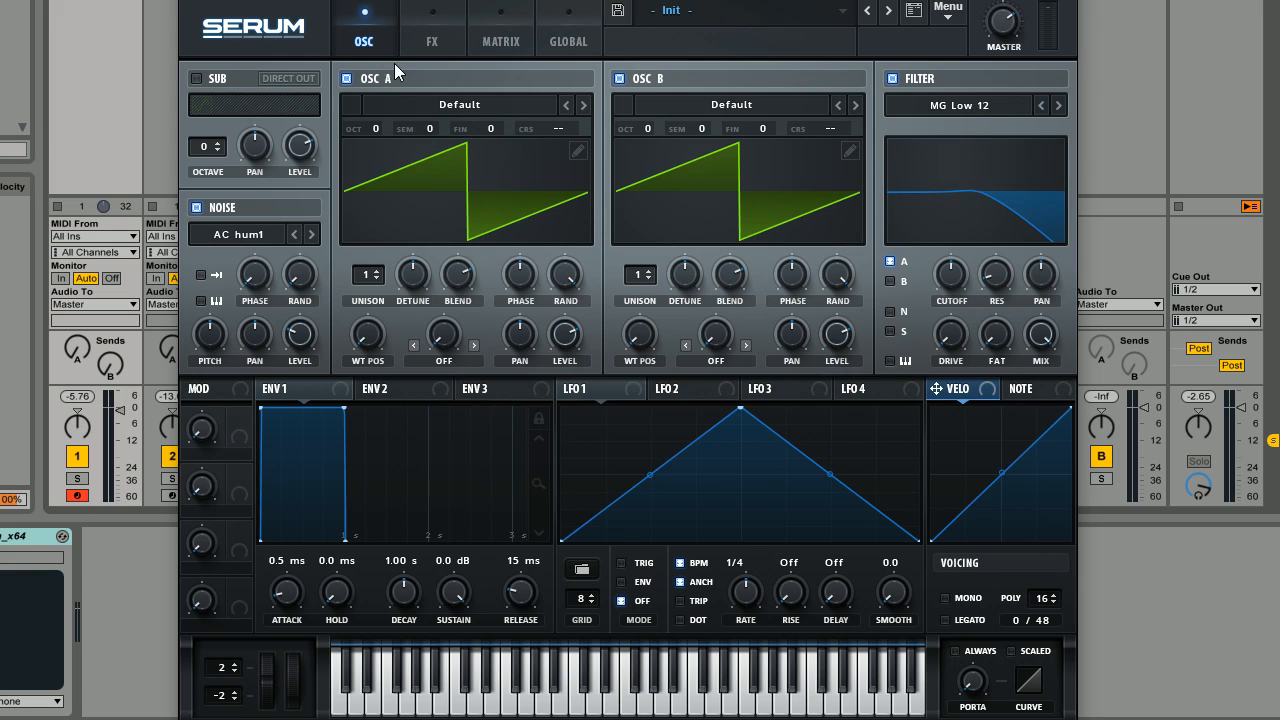
Load the analog Basic Mini wavetable into both oscillator A and oscillator B.
{"action": "left_click", "coordinate": [472, 103]}
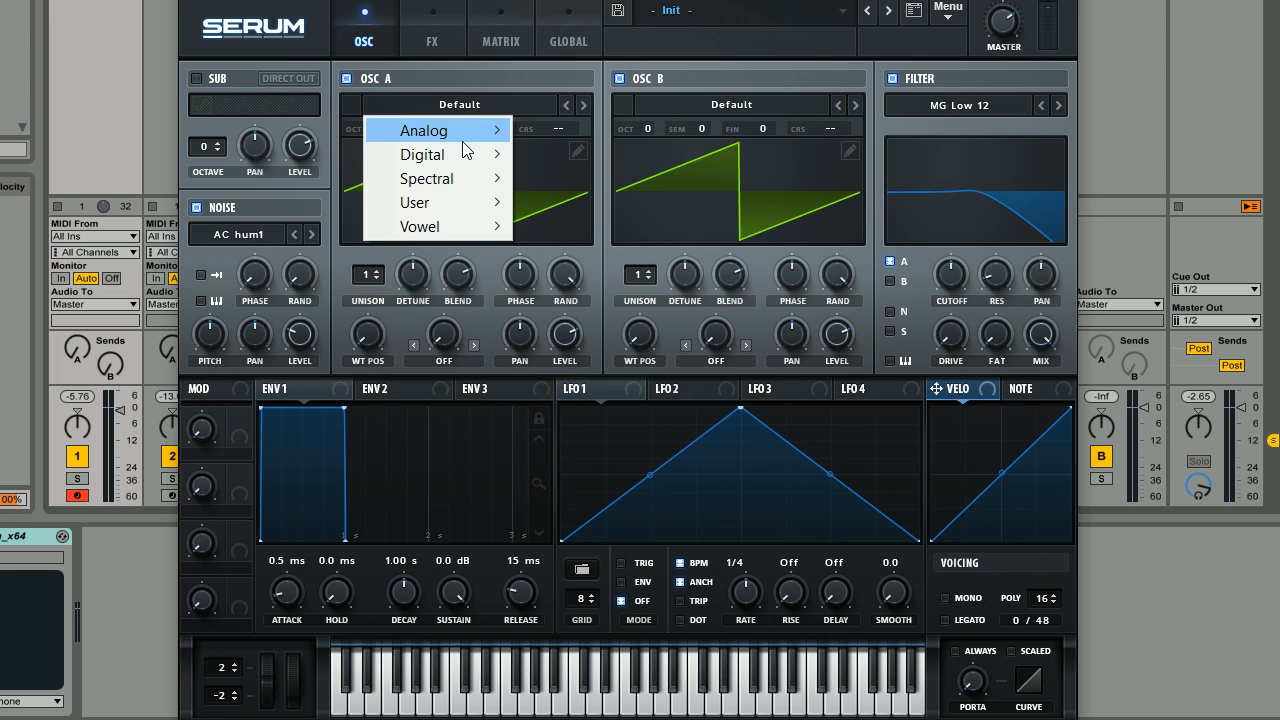
{"action": "mouse_move", "coordinate": [470, 135]}
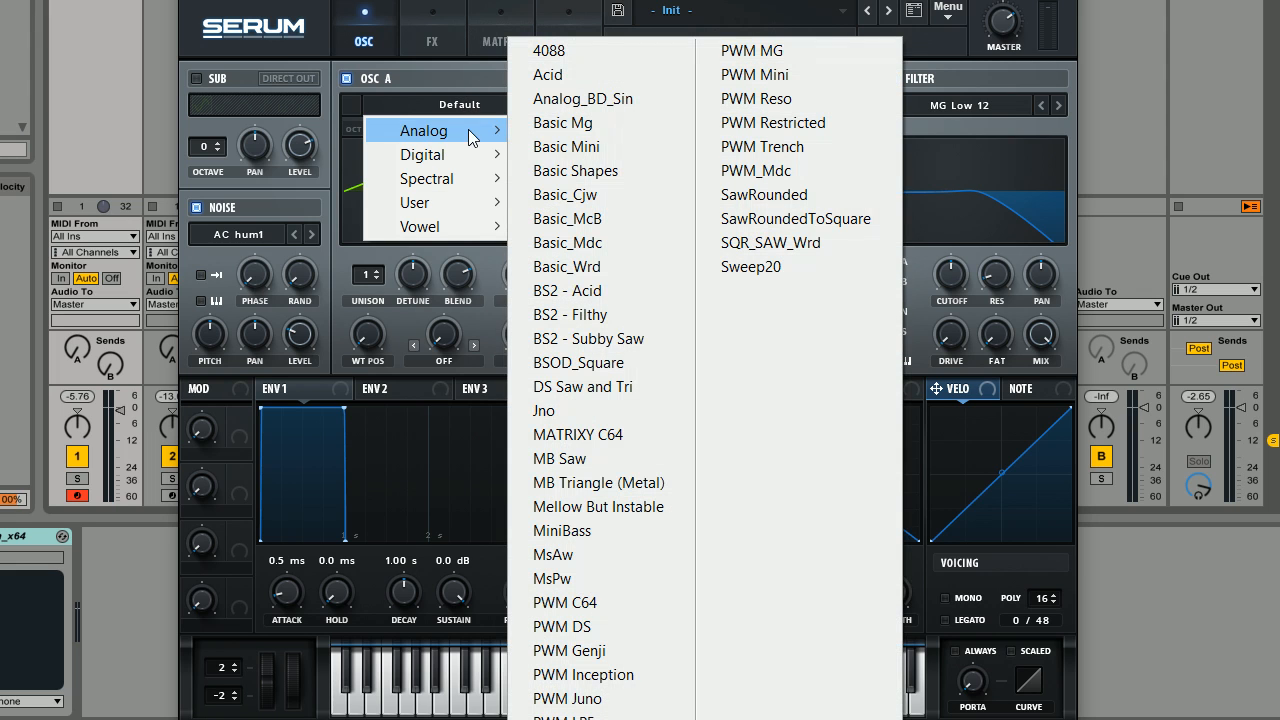
{"action": "left_click", "coordinate": [572, 147]}
{"action": "left_click", "coordinate": [748, 101]}
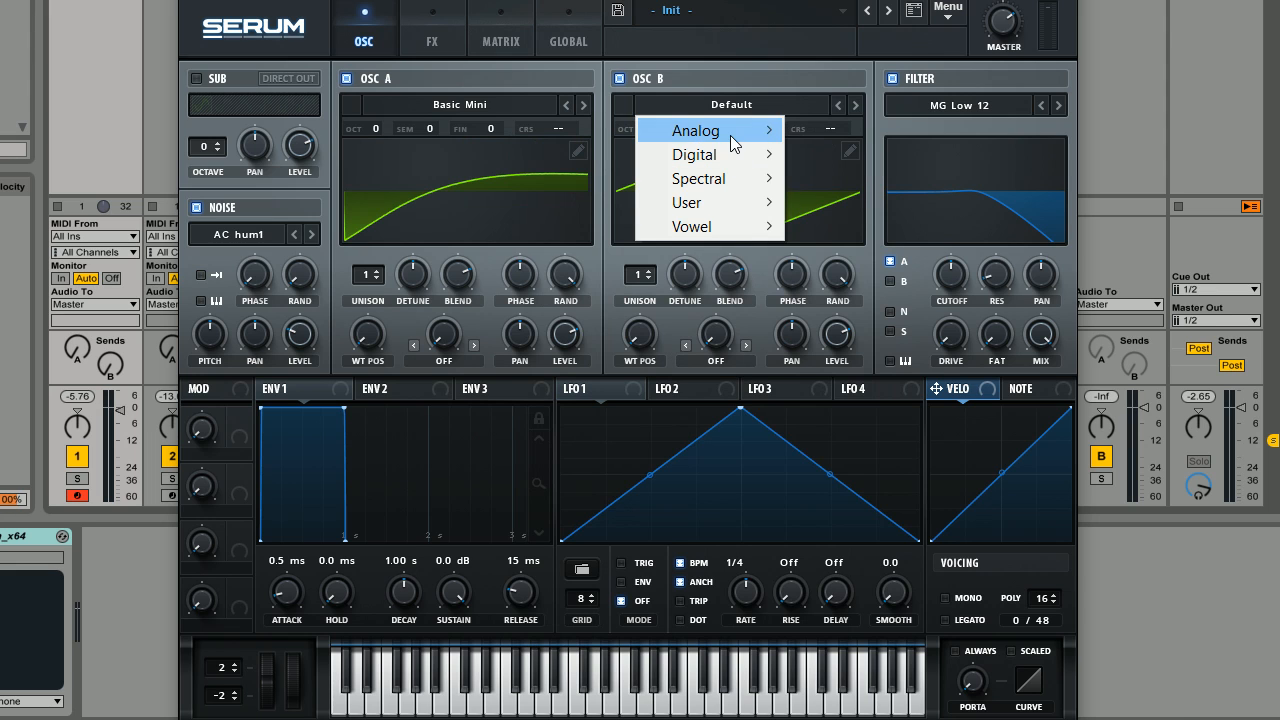
{"action": "mouse_move", "coordinate": [730, 135]}
{"action": "left_click", "coordinate": [850, 152]}
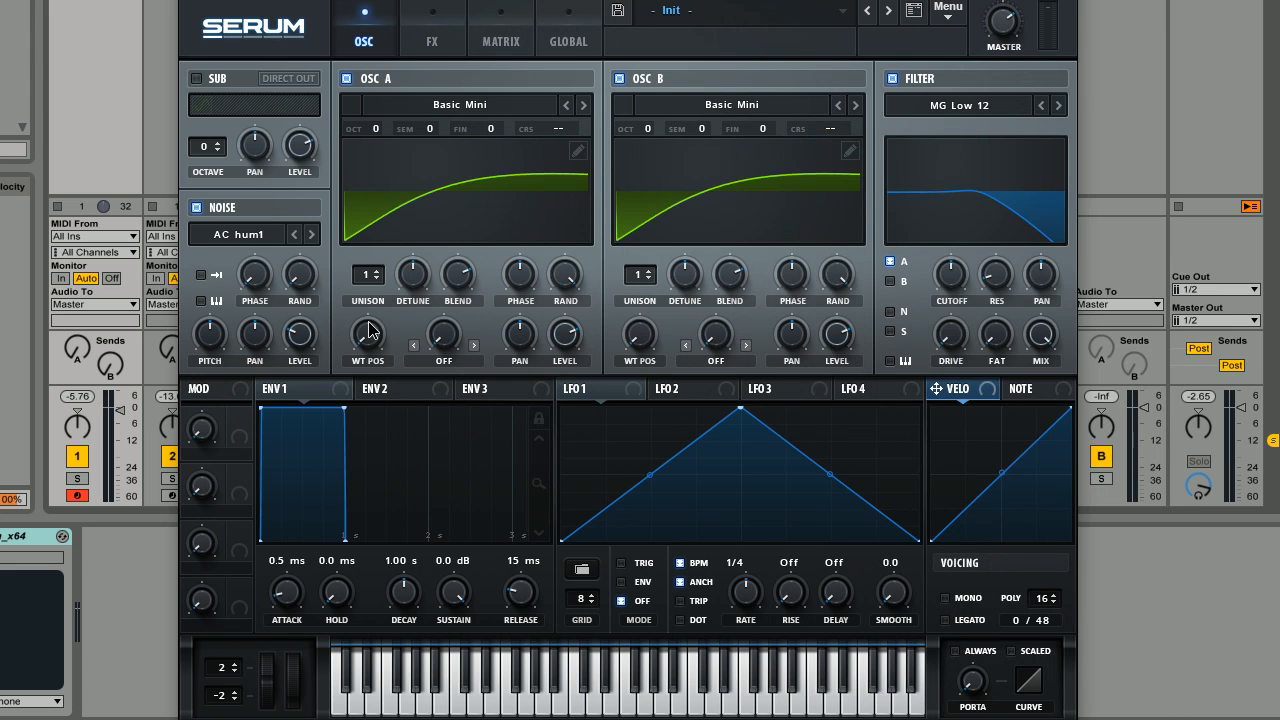
Move both oscillators' wavetable positions to the narrow pulse shape and set oscillator B's octave to +1.
{"action": "left_click_drag", "start_coordinate": [369, 330], "coordinate": [395, 171]}
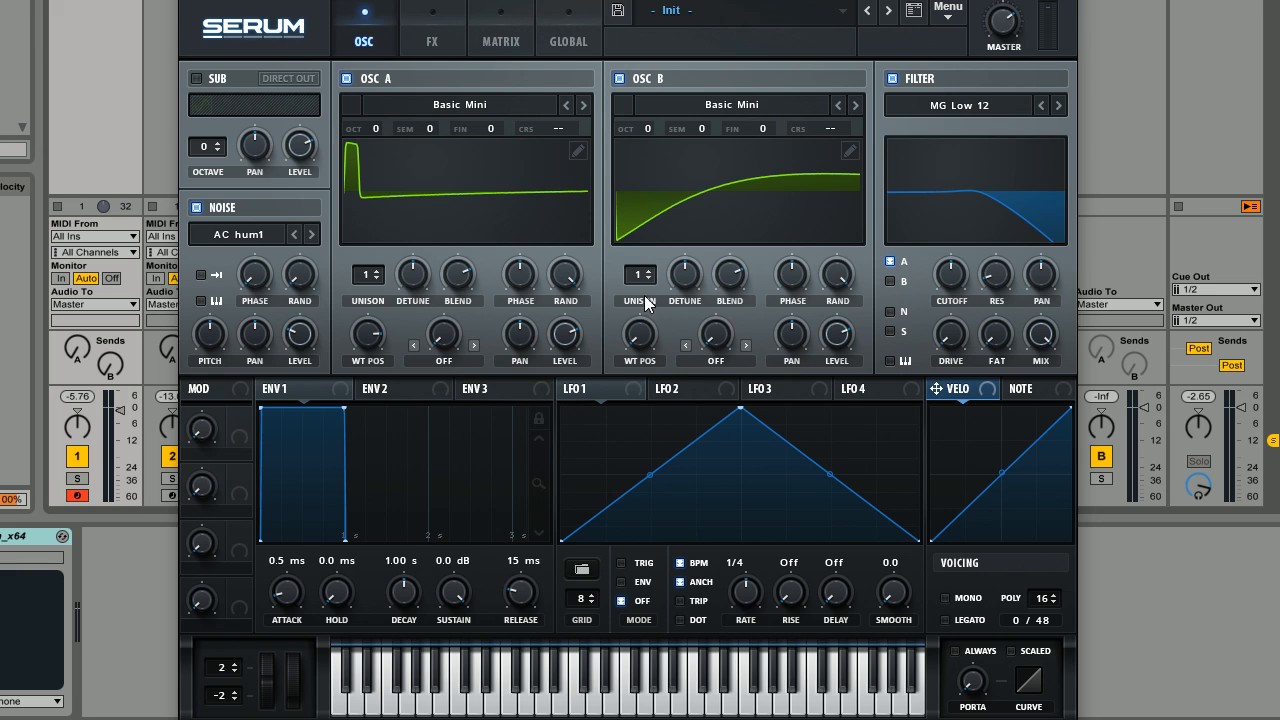
{"action": "left_click_drag", "start_coordinate": [664, 245], "coordinate": [674, 159]}
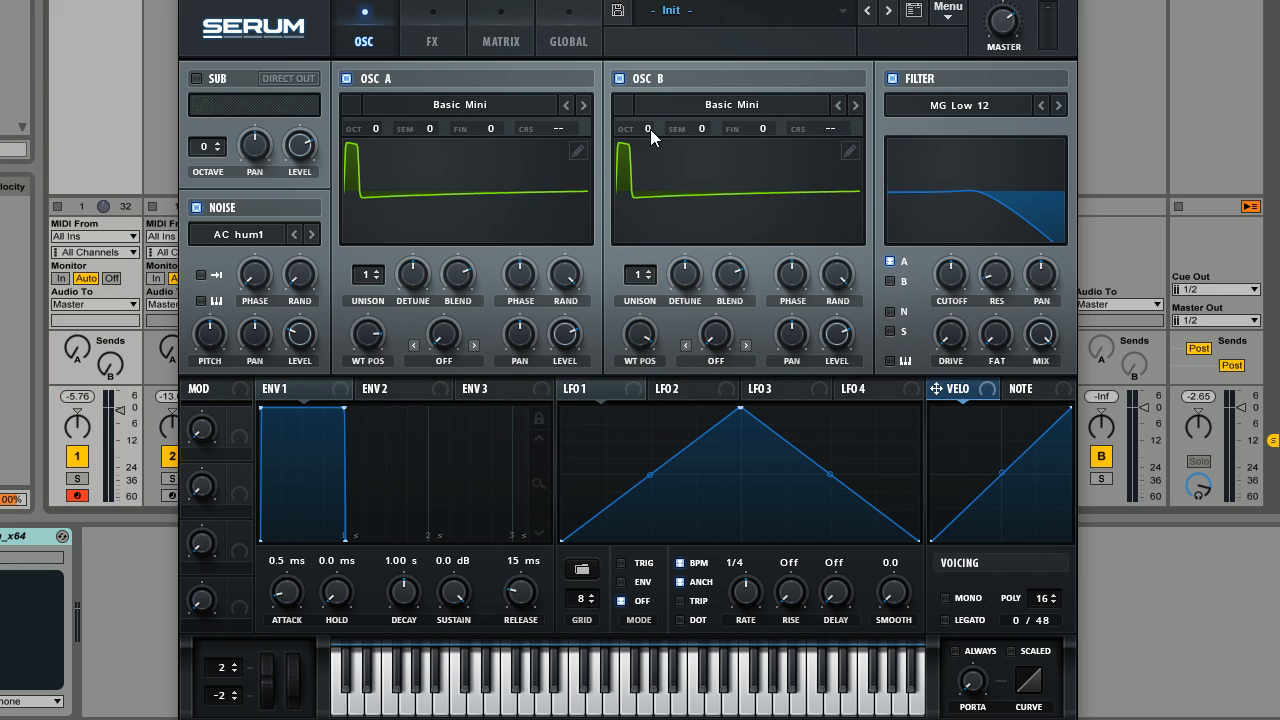
{"action": "left_click_drag", "start_coordinate": [650, 129], "coordinate": [654, 111]}
Make the voicing mono with portamento always on, and raise the portamento time slightly.
{"action": "left_click", "coordinate": [944, 597]}
{"action": "left_click", "coordinate": [954, 651]}
{"action": "left_click_drag", "start_coordinate": [973, 697], "coordinate": [977, 680]}
Load the analog J106 HP sample into the noise oscillator and lower its level.
{"action": "left_click", "coordinate": [262, 241]}
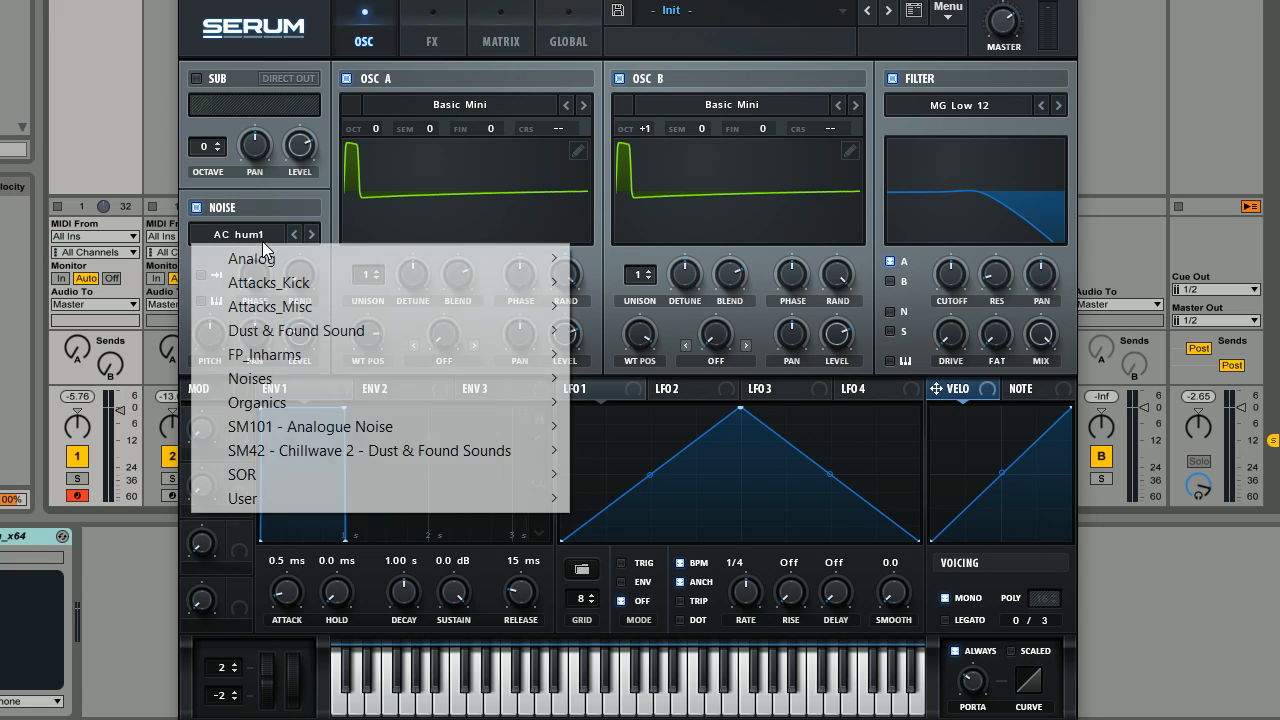
{"action": "mouse_move", "coordinate": [314, 257]}
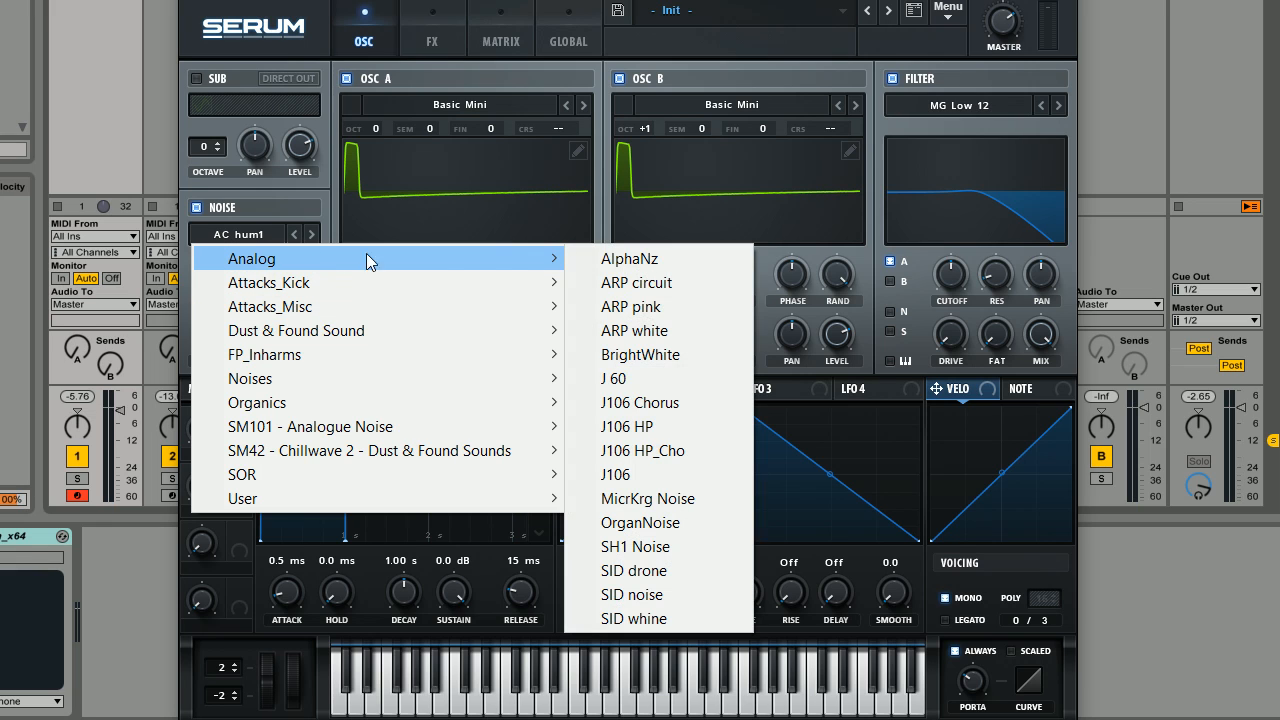
{"action": "left_click", "coordinate": [626, 428]}
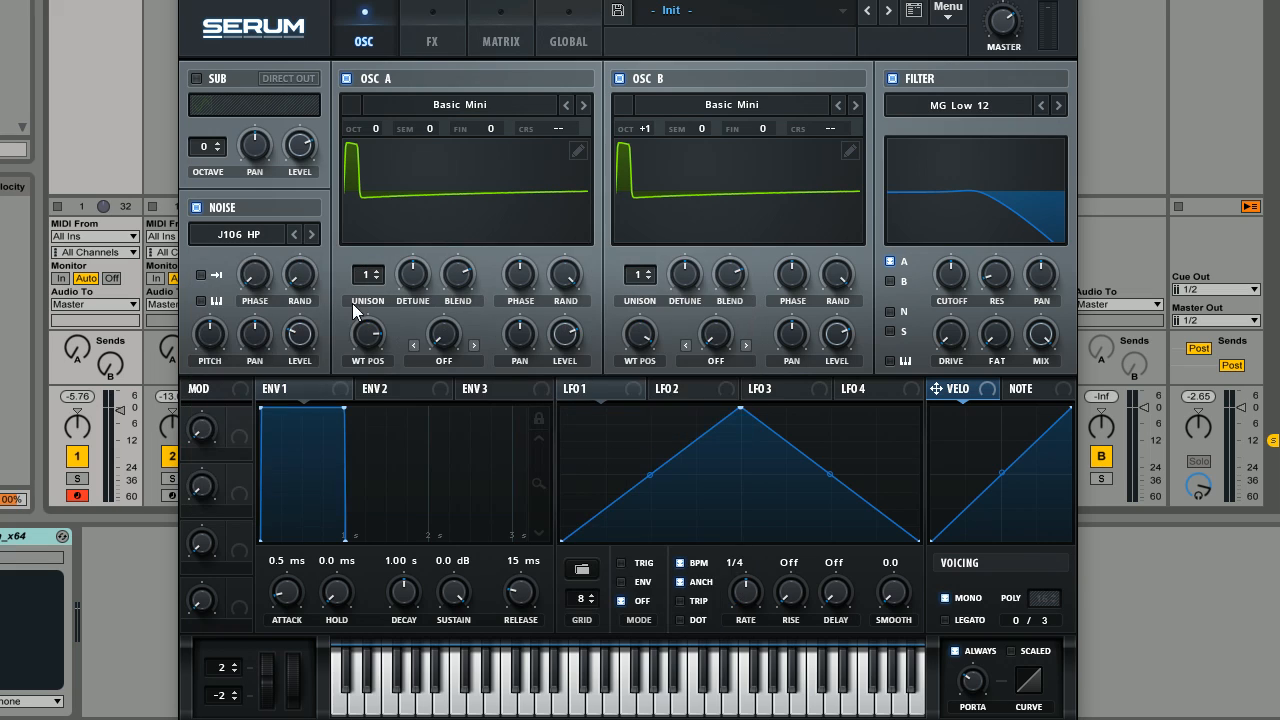
{"action": "left_click_drag", "start_coordinate": [300, 345], "coordinate": [308, 393]}
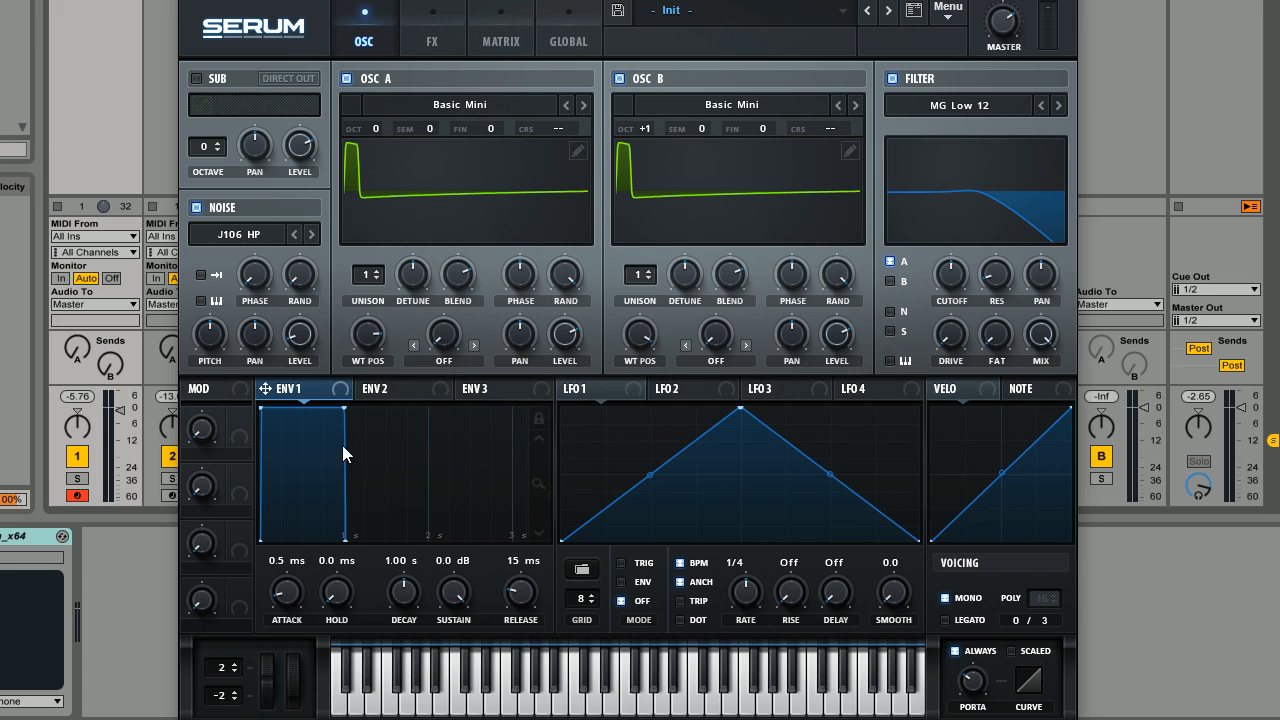
Shape Envelope 1 with 31 ms attack, an upward-bowed 2.85 s decay, -18.5 dB sustain and 1.35 s release.
{"action": "mouse_move", "coordinate": [280, 588]}
{"action": "left_mouse_down"}
{"action": "mouse_move", "coordinate": [300, 570]}
{"action": "mouse_move", "coordinate": [291, 588]}
{"action": "left_mouse_up"}
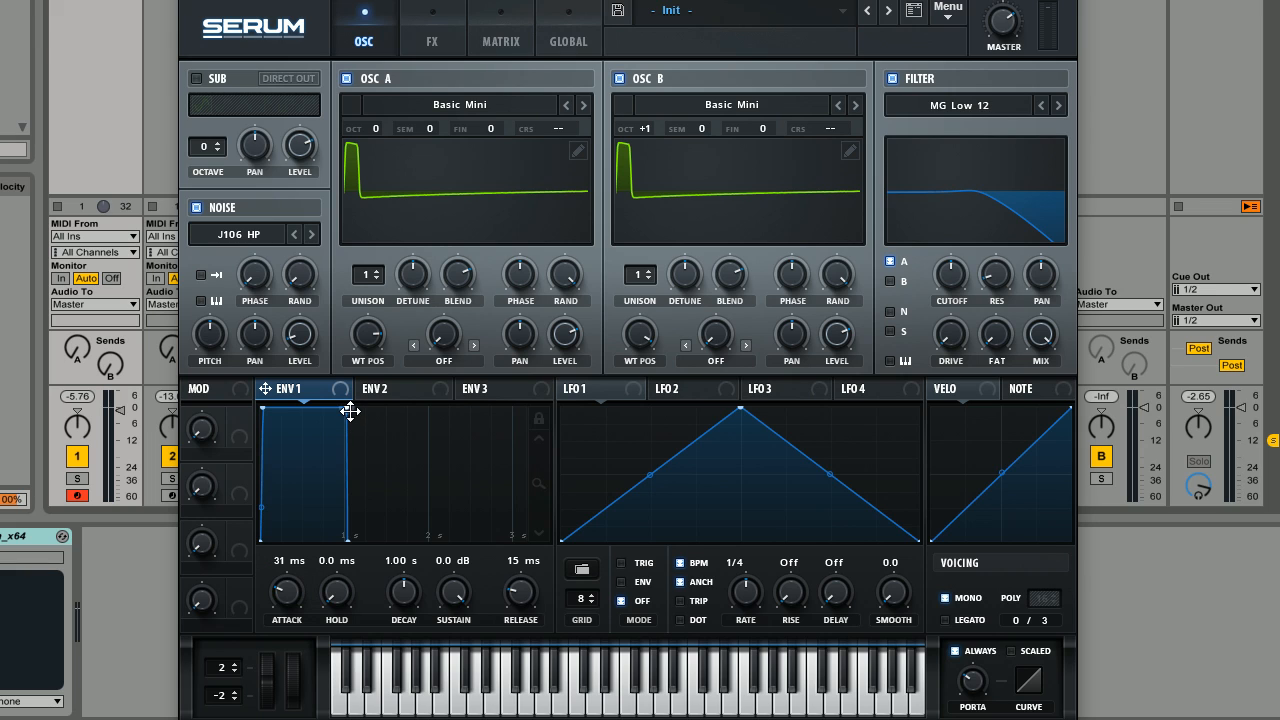
{"action": "left_click_drag", "start_coordinate": [350, 411], "coordinate": [497, 496]}
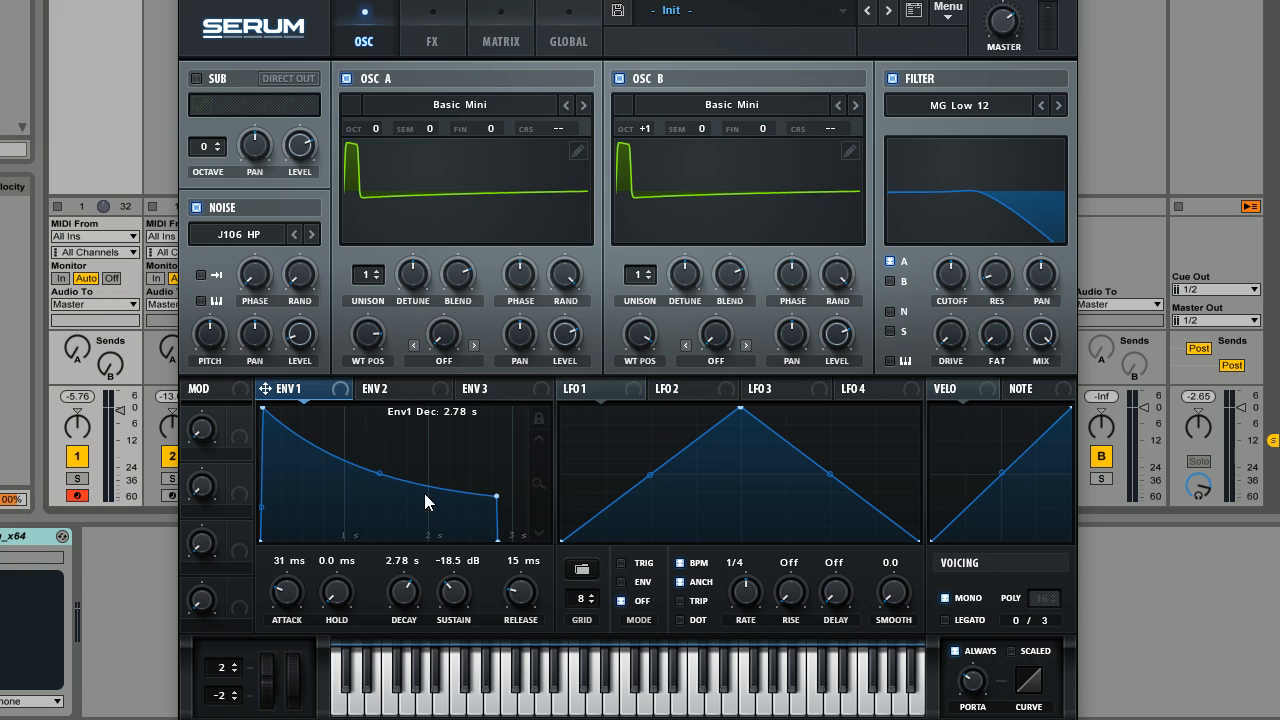
{"action": "left_click_drag", "start_coordinate": [382, 473], "coordinate": [391, 443]}
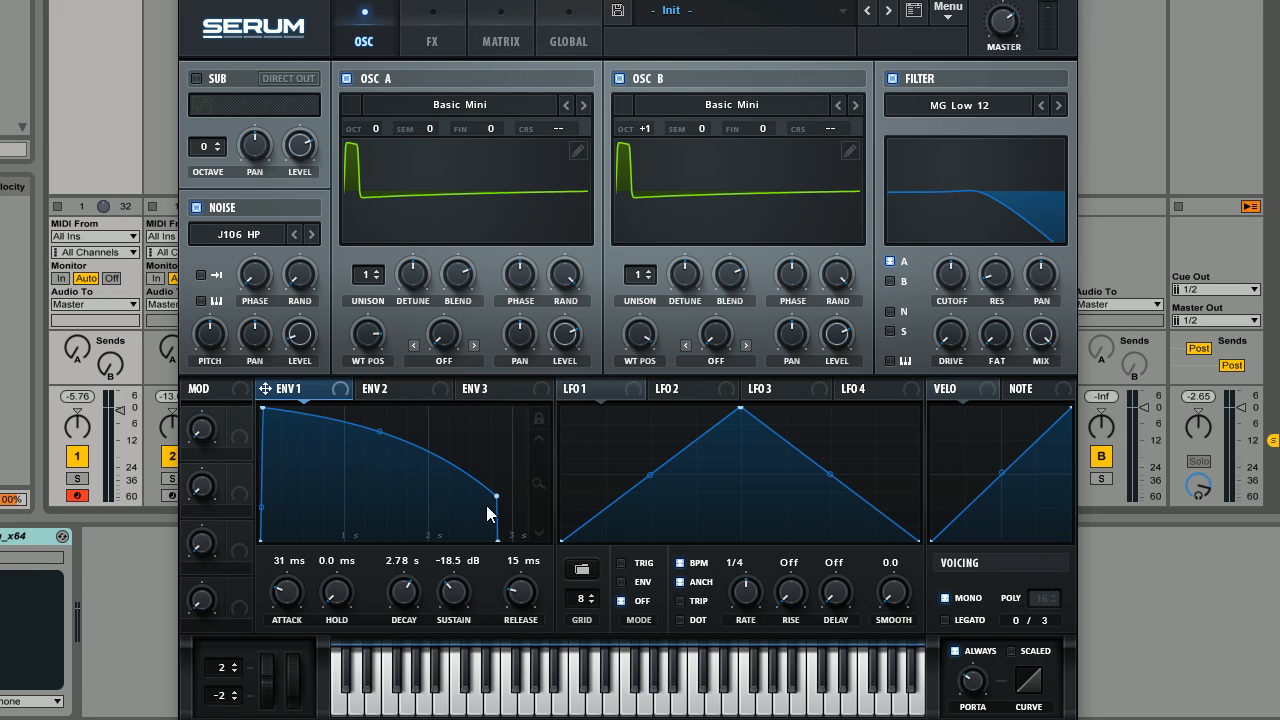
{"action": "left_click_drag", "start_coordinate": [498, 495], "coordinate": [503, 494]}
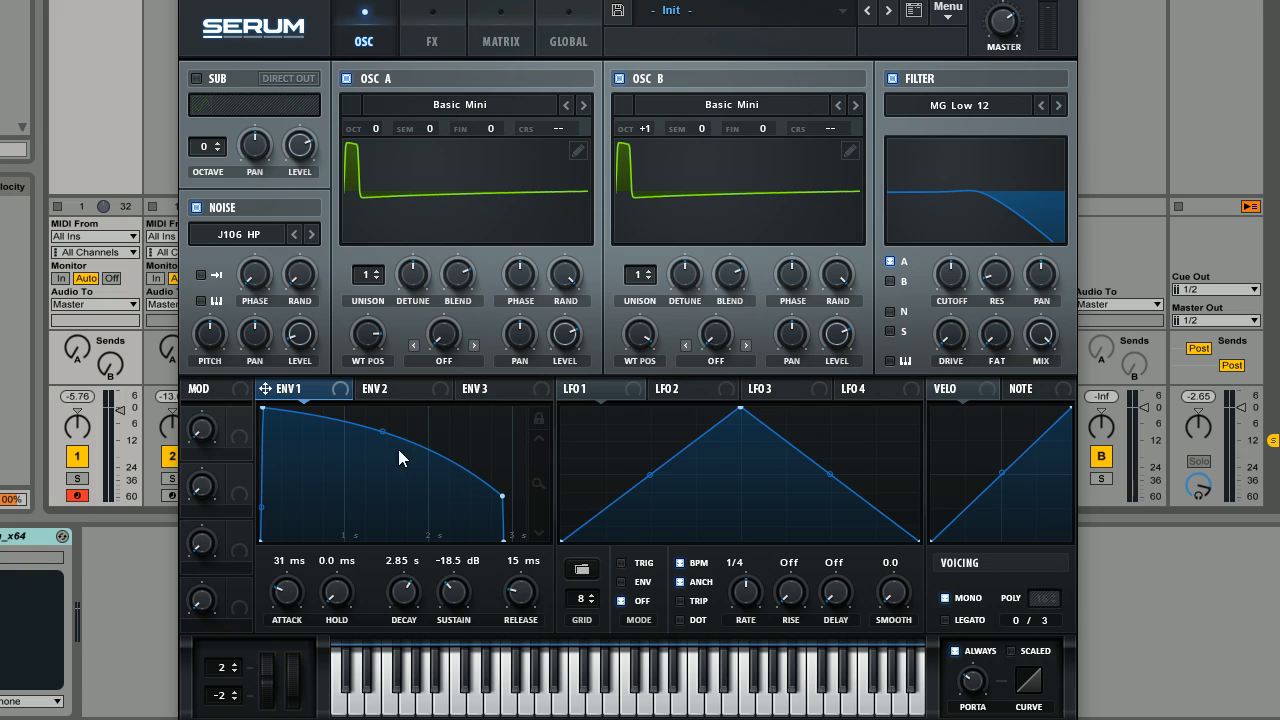
{"action": "left_click_drag", "start_coordinate": [383, 436], "coordinate": [384, 442]}
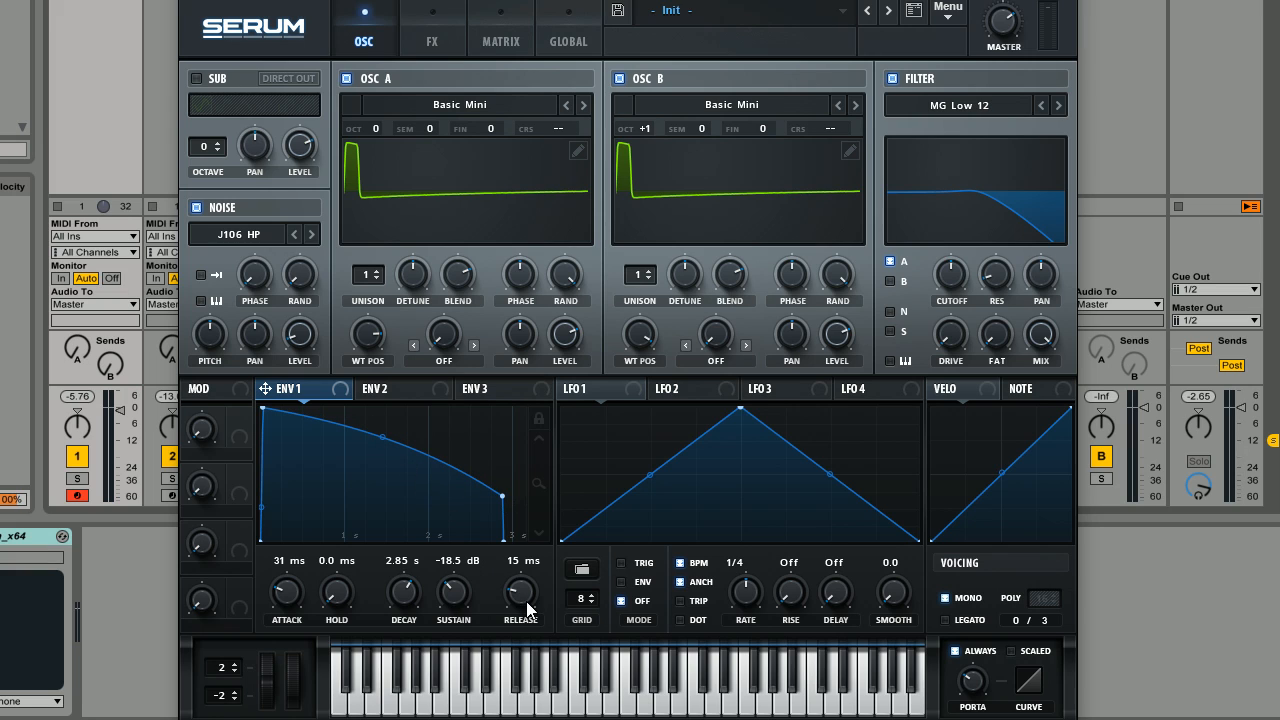
{"action": "left_click_drag", "start_coordinate": [527, 609], "coordinate": [536, 546]}
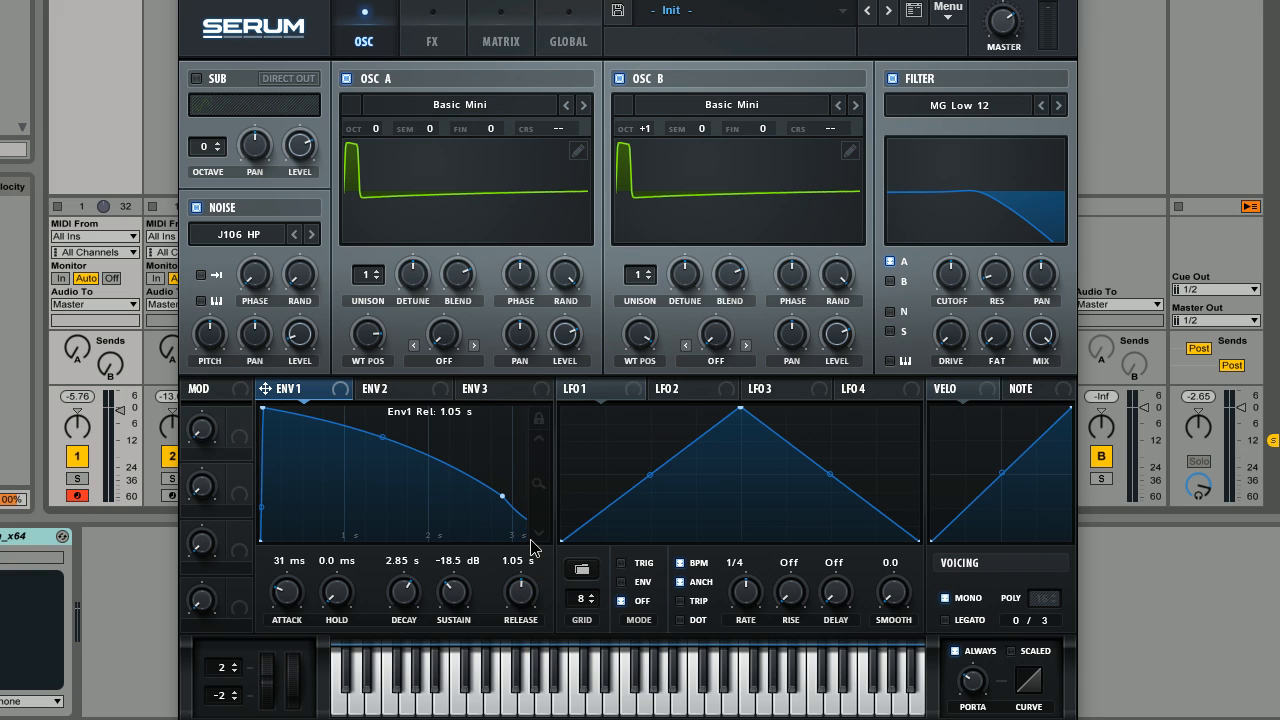
{"action": "left_click_drag", "start_coordinate": [518, 590], "coordinate": [518, 575]}
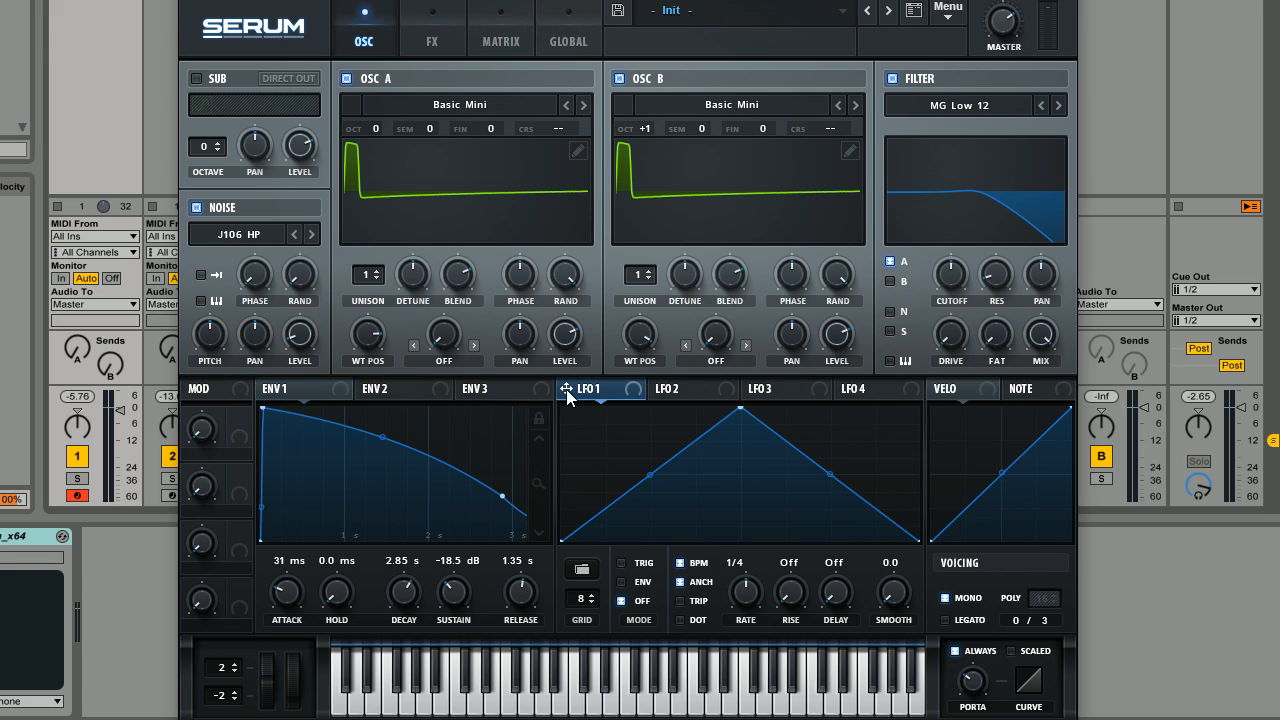
Assign LFO 1 to the fine tuning of oscillators A and B with a slight modulation amount.
{"action": "left_click_drag", "start_coordinate": [566, 389], "coordinate": [528, 249]}
{"action": "left_click_drag", "start_coordinate": [509, 128], "coordinate": [510, 141]}
{"action": "left_click_drag", "start_coordinate": [565, 389], "coordinate": [792, 257]}
Turn off LFO 1's BPM sync and set its rate to 0.7 Hz and smoothing to 36.0.
{"action": "left_click", "coordinate": [682, 565]}
{"action": "left_click_drag", "start_coordinate": [750, 591], "coordinate": [741, 637]}
{"action": "mouse_move", "coordinate": [894, 591]}
{"action": "left_mouse_down"}
{"action": "mouse_move", "coordinate": [908, 533]}
{"action": "mouse_move", "coordinate": [900, 580]}
{"action": "left_mouse_up"}
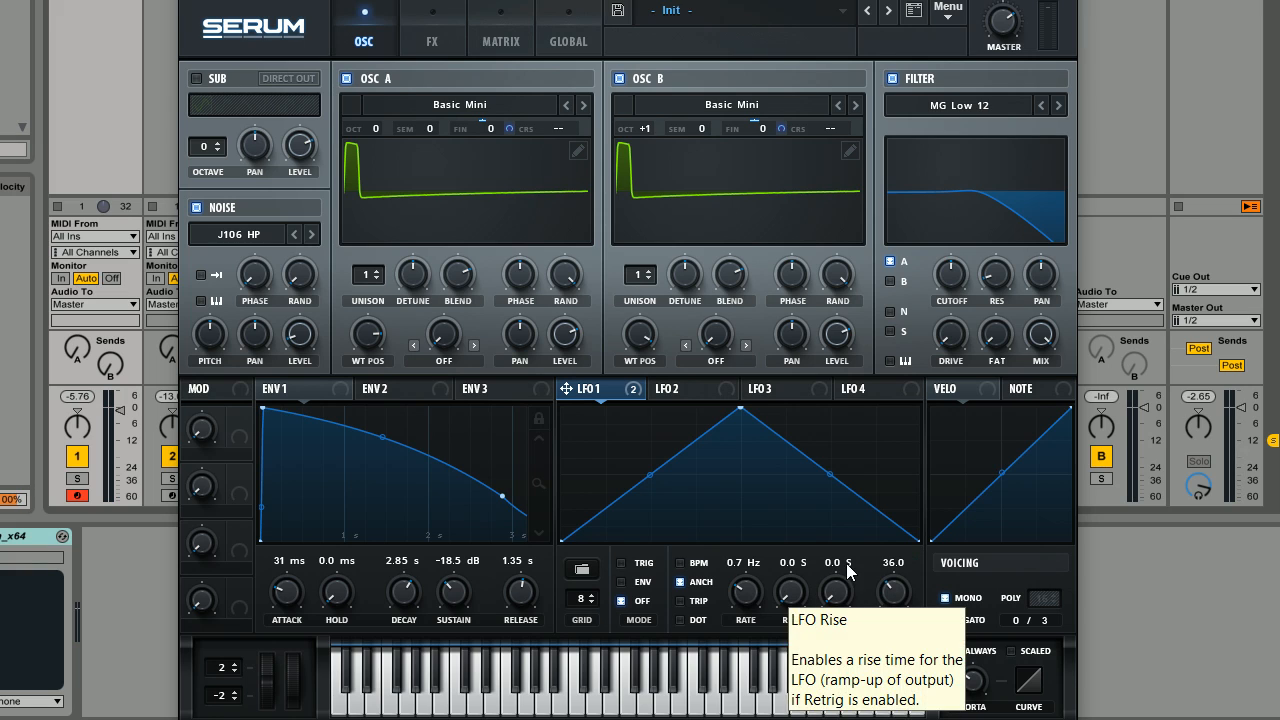
Lower the synth's master volume and solo track 1.
{"action": "left_click_drag", "start_coordinate": [1003, 23], "coordinate": [999, 52]}
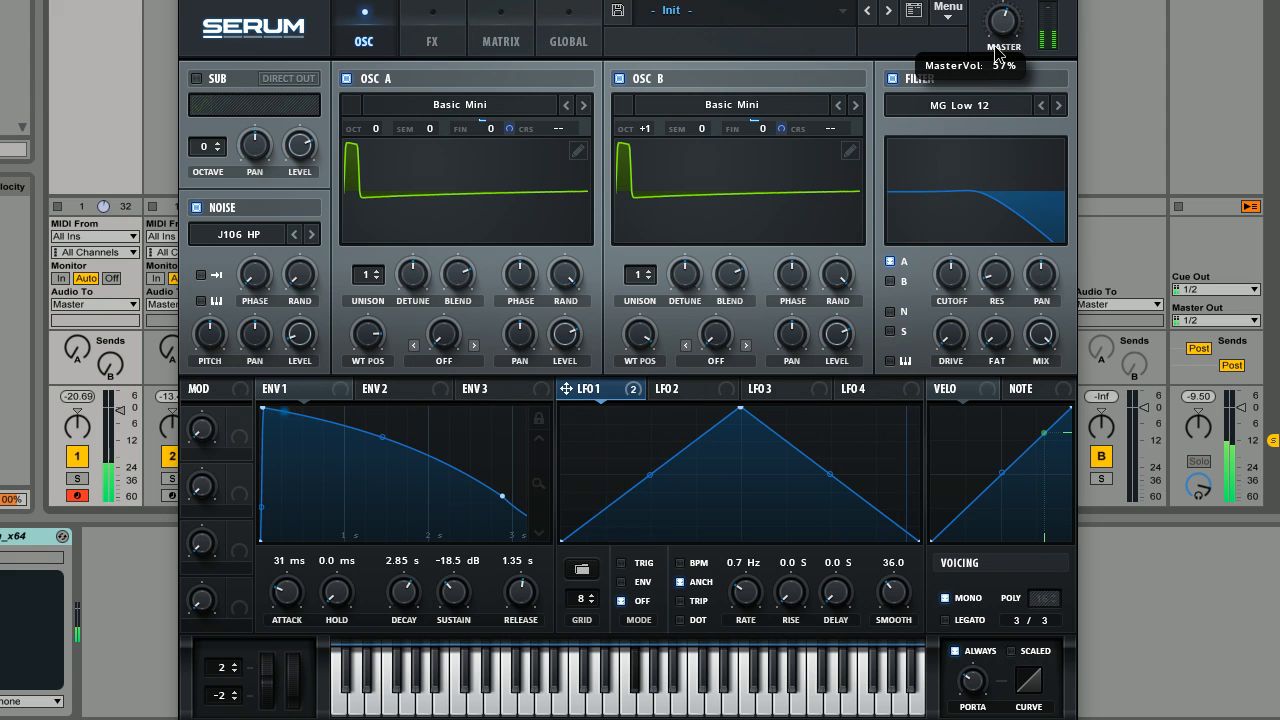
{"action": "left_click", "coordinate": [77, 480]}
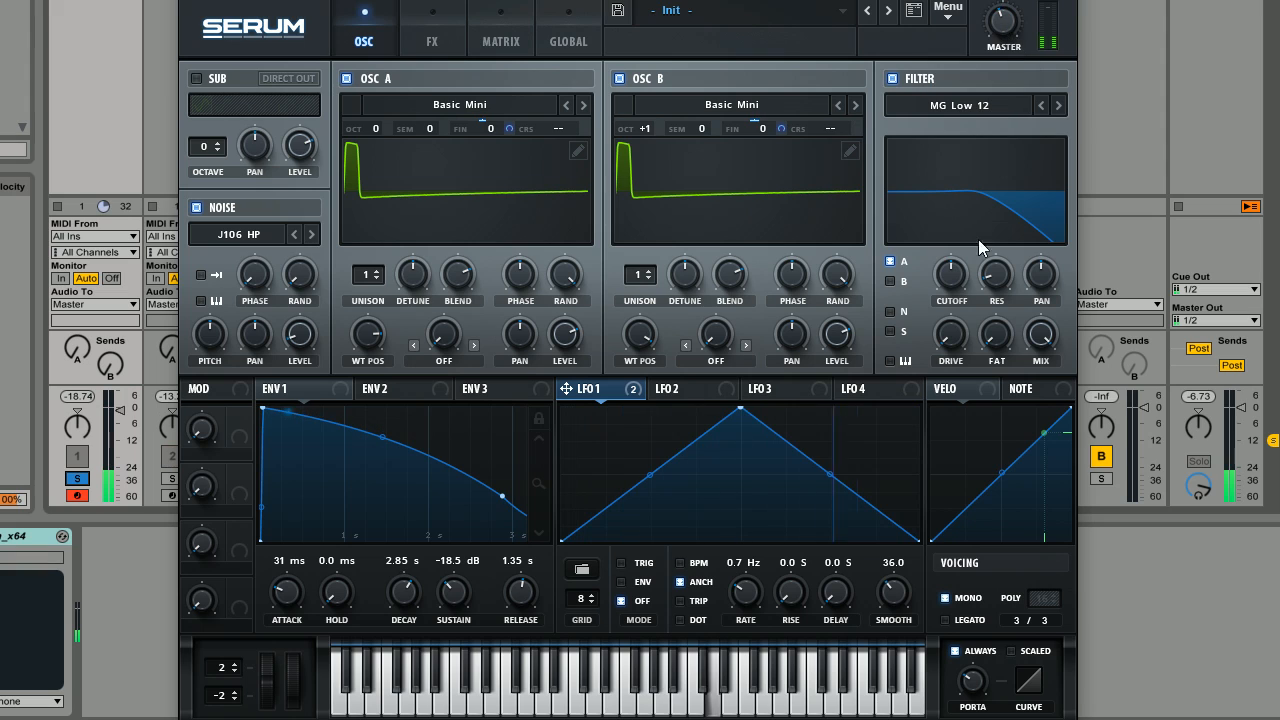
Route oscillator B through the filter along with A, and raise the MG Low 12 filter's cutoff.
{"action": "mouse_move", "coordinate": [978, 239]}
{"action": "left_mouse_down"}
{"action": "mouse_move", "coordinate": [960, 238]}
{"action": "mouse_move", "coordinate": [990, 236]}
{"action": "mouse_move", "coordinate": [966, 235]}
{"action": "left_mouse_up"}
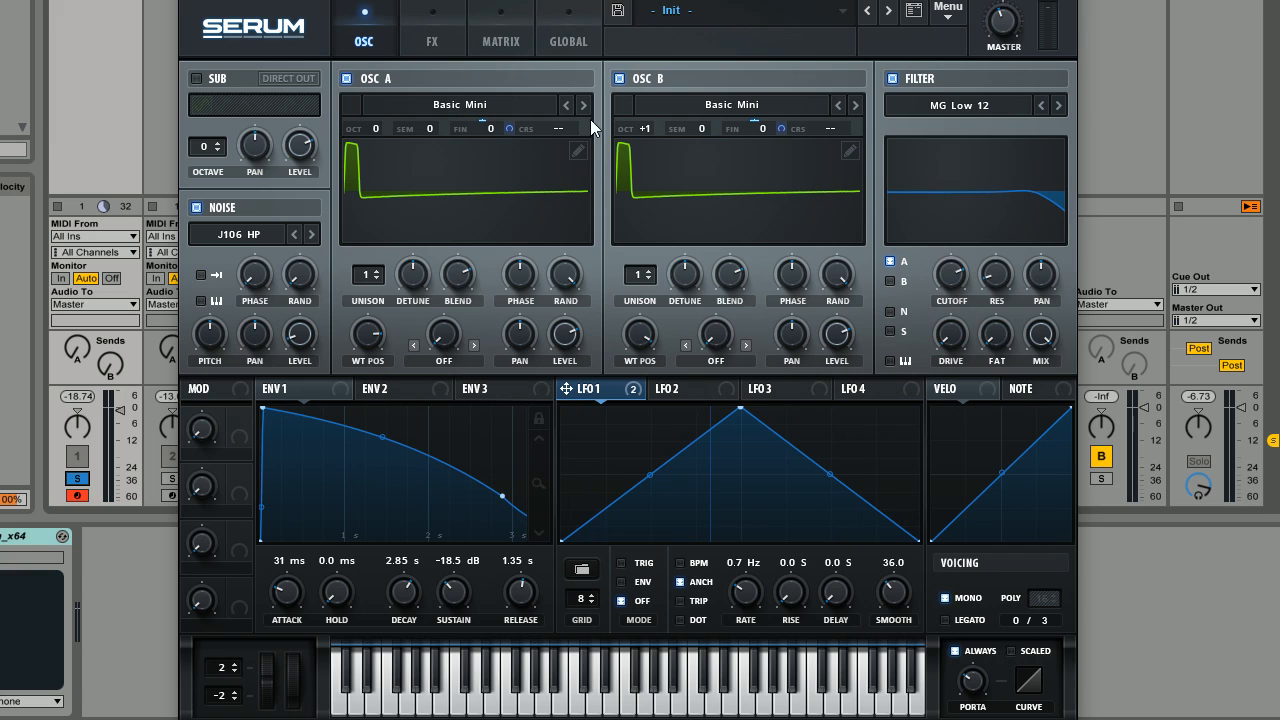
{"action": "left_click", "coordinate": [890, 281]}
{"action": "left_click_drag", "start_coordinate": [962, 280], "coordinate": [954, 250]}
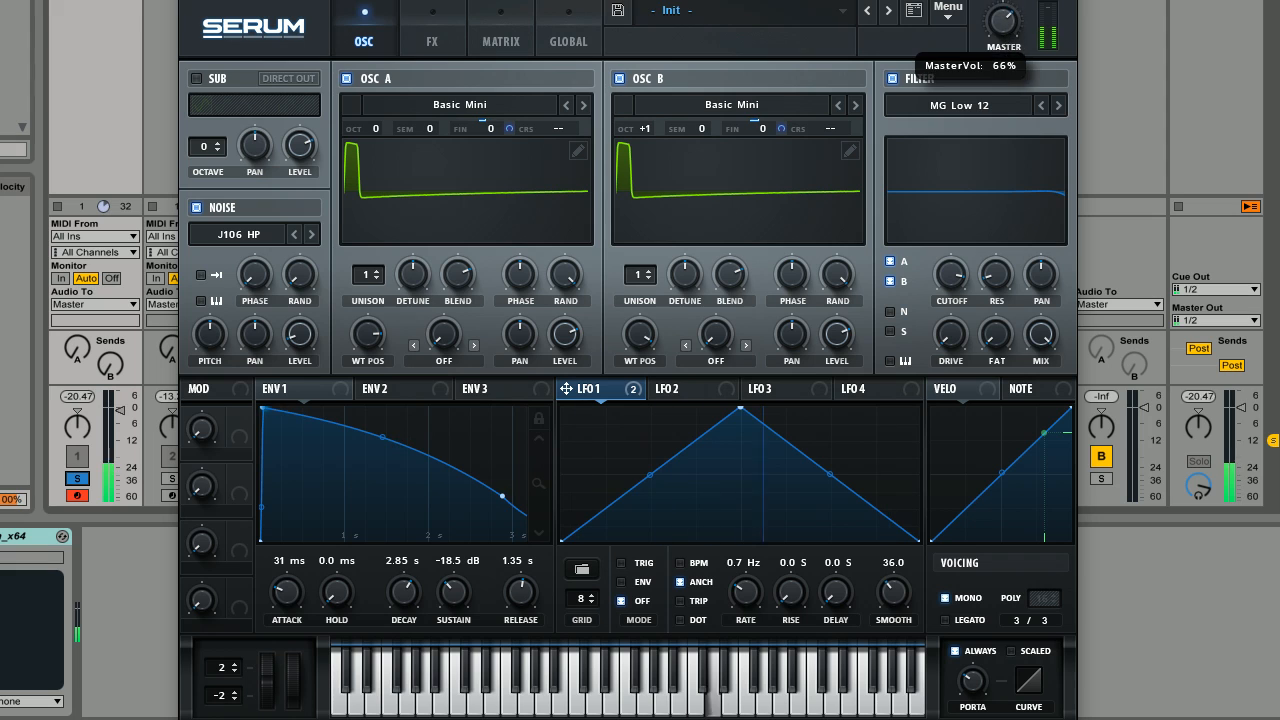
{"action": "left_click_drag", "start_coordinate": [948, 285], "coordinate": [950, 300]}
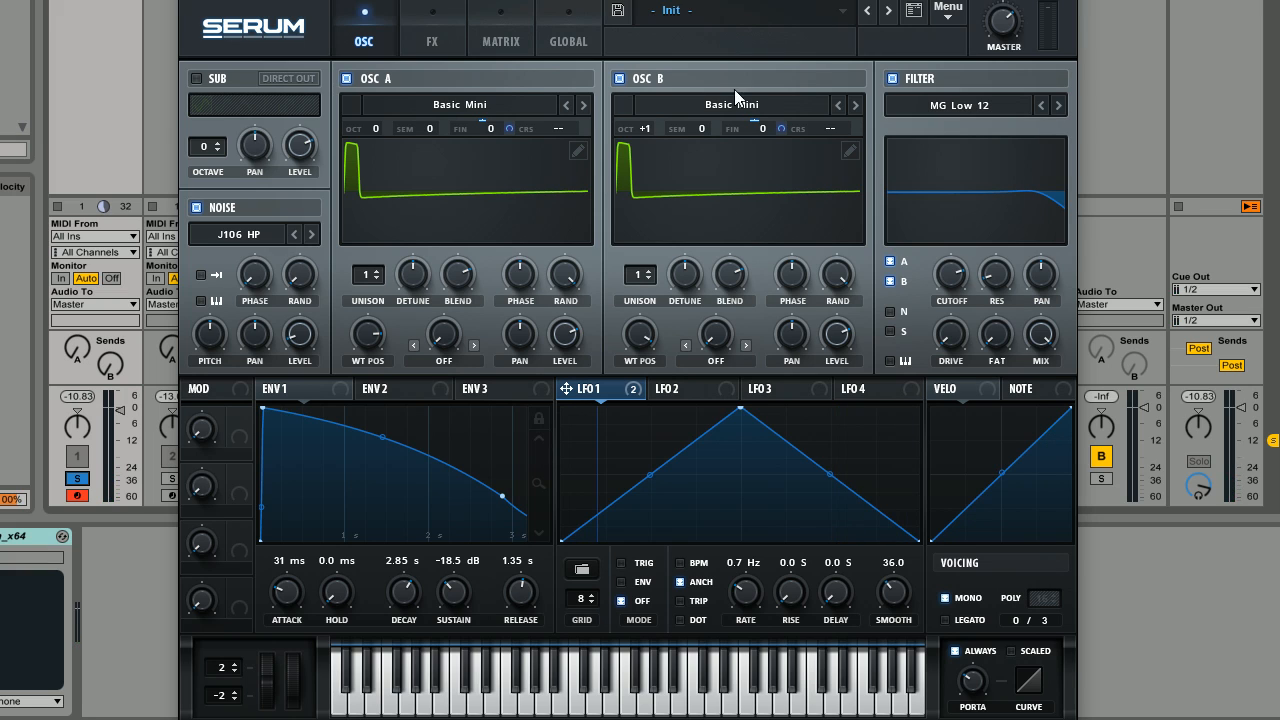
{"action": "left_click_drag", "start_coordinate": [955, 297], "coordinate": [947, 302]}
Try the Band 24 filter type.
{"action": "left_click", "coordinate": [992, 105]}
{"action": "mouse_move", "coordinate": [978, 132]}
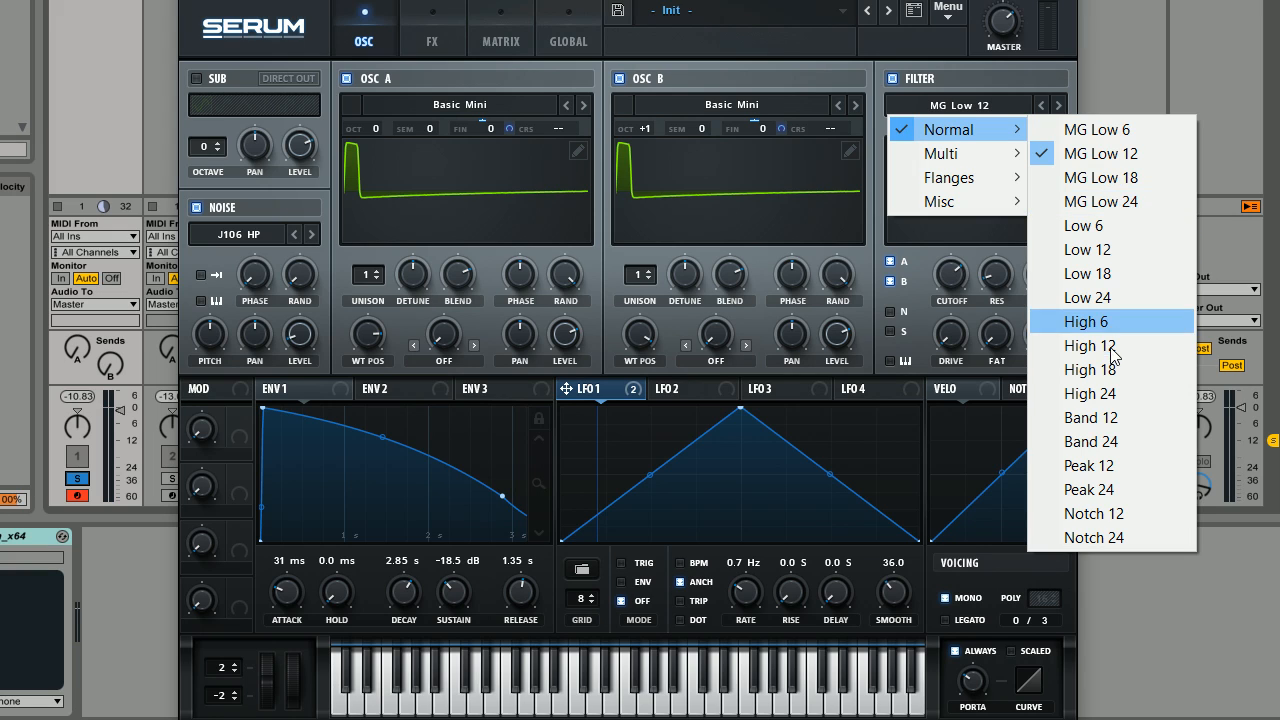
{"action": "left_click", "coordinate": [1134, 440]}
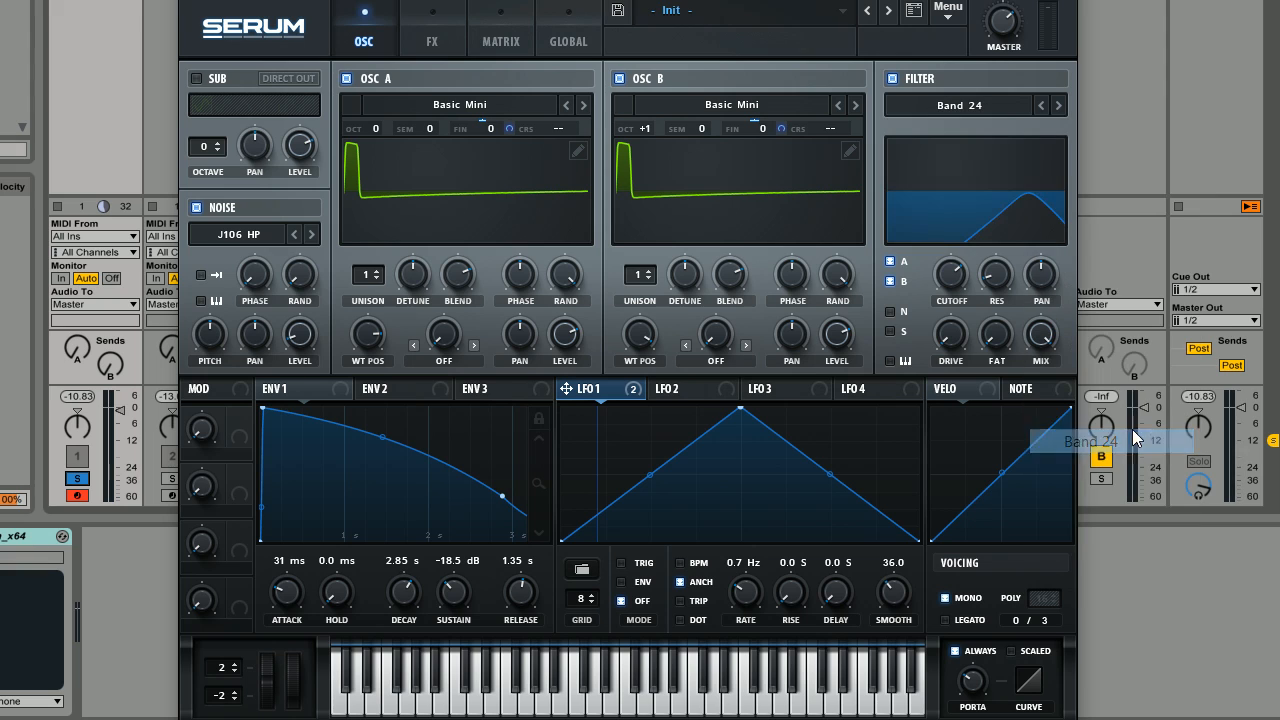
Set the filter type to the multi-mode BN 12 and lower its cutoff to about the middle of its range.
{"action": "left_click", "coordinate": [989, 111]}
{"action": "mouse_move", "coordinate": [976, 157]}
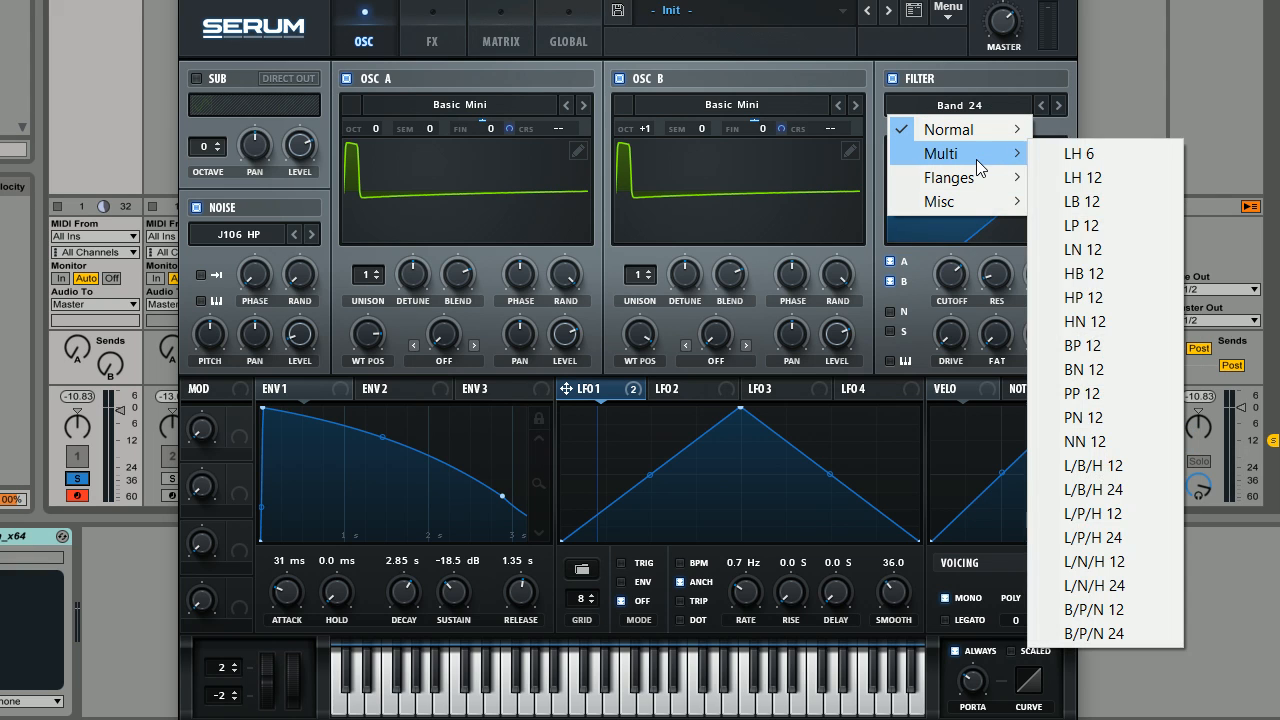
{"action": "left_click", "coordinate": [1110, 367]}
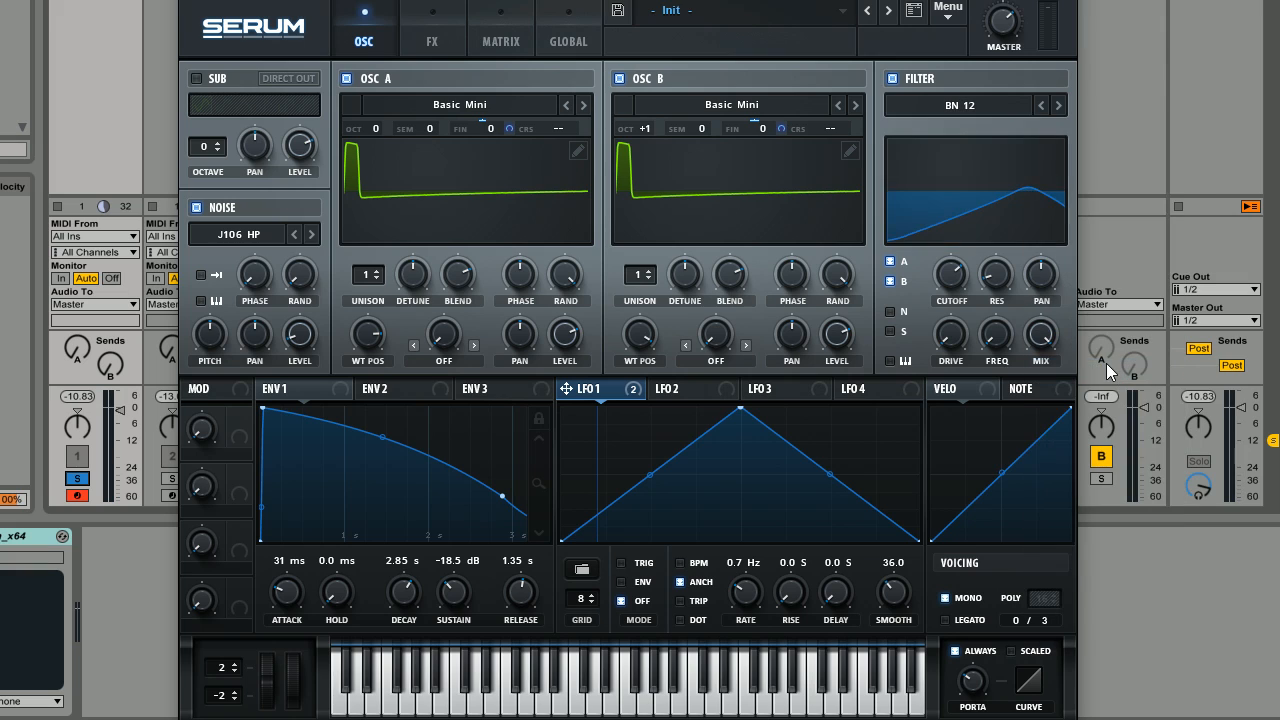
{"action": "left_click_drag", "start_coordinate": [951, 275], "coordinate": [972, 233]}
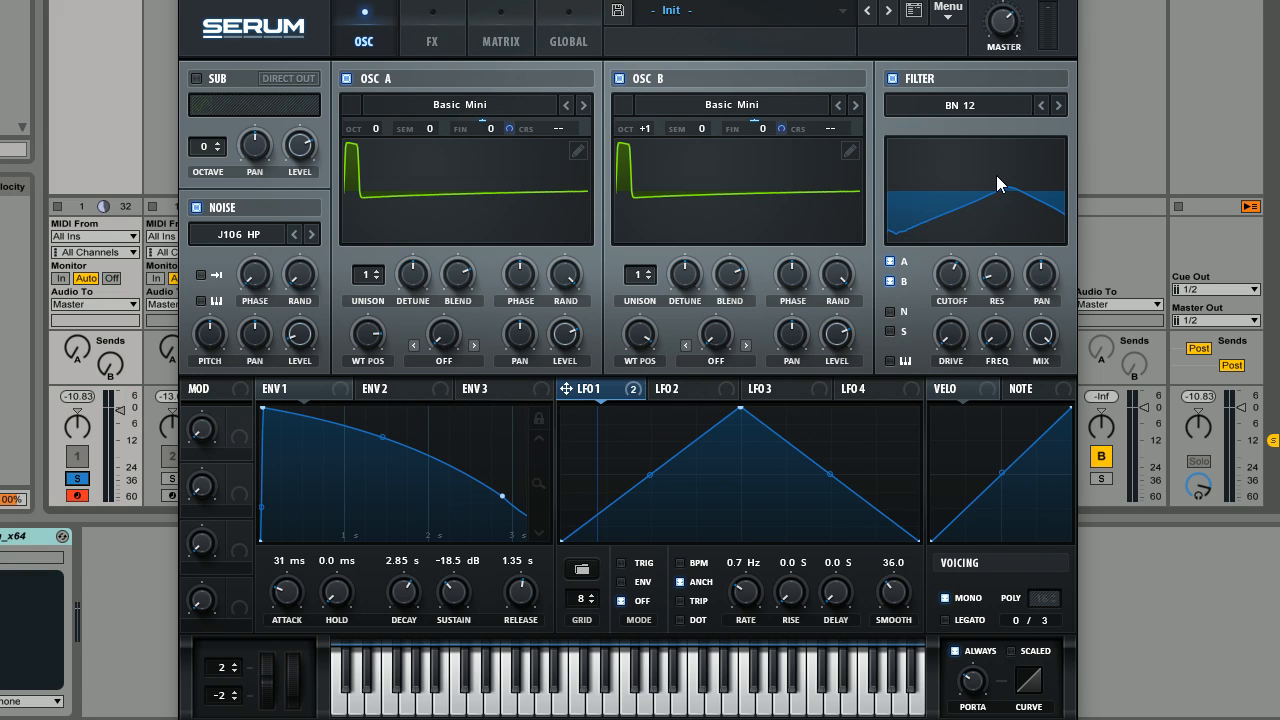
{"action": "left_click_drag", "start_coordinate": [951, 275], "coordinate": [951, 300]}
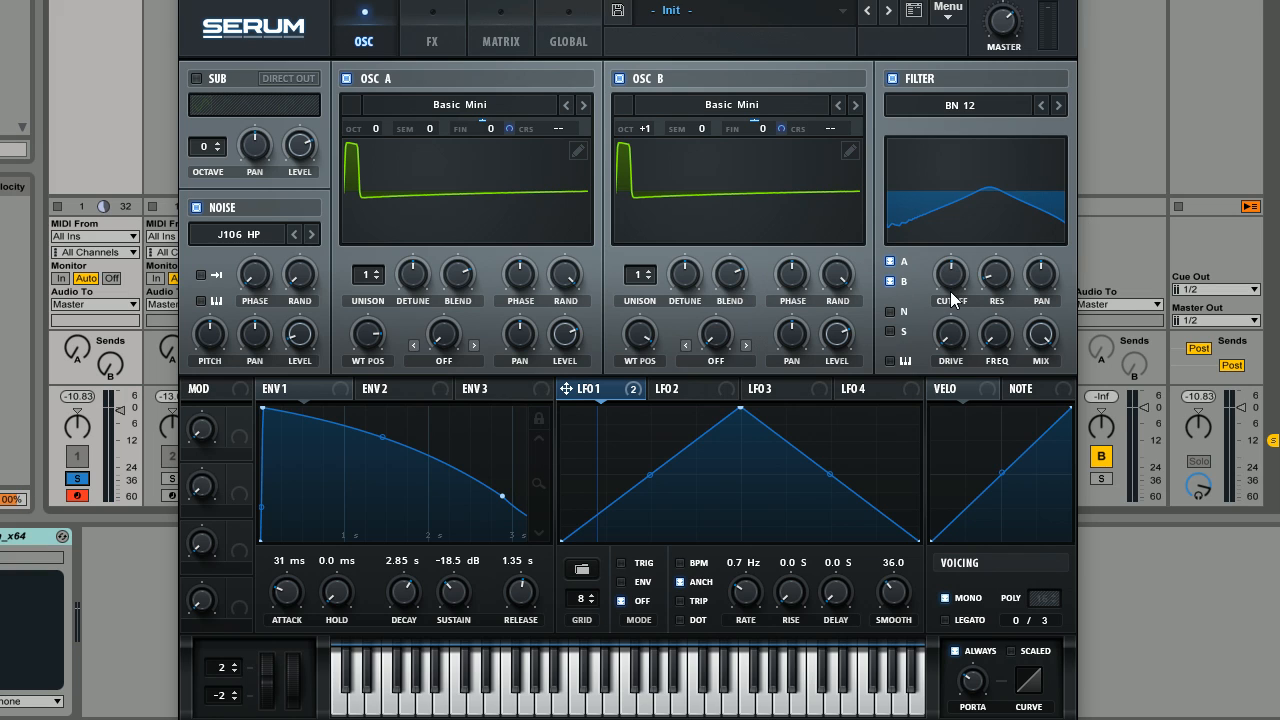
Modulate the BN 12 filter's cutoff with Env 1 at an amount of about 26 and lower the base cutoff.
{"action": "left_click", "coordinate": [286, 395]}
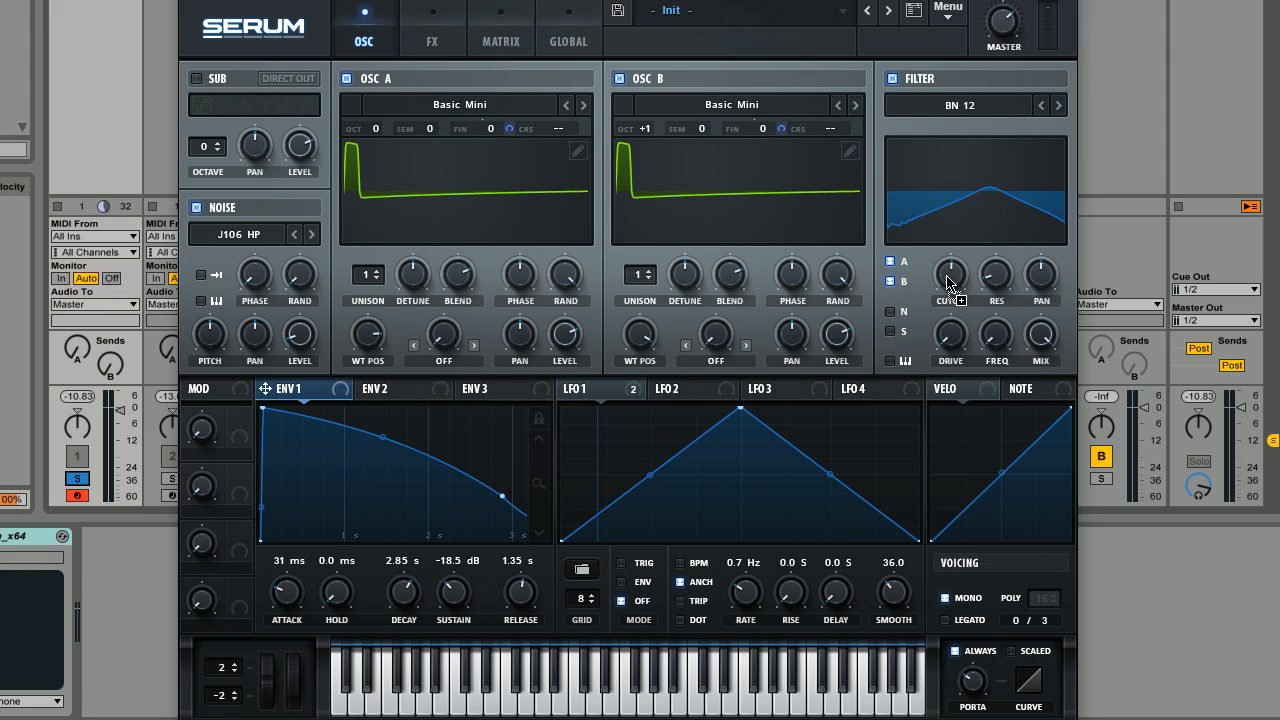
{"action": "left_click_drag", "start_coordinate": [948, 284], "coordinate": [950, 280]}
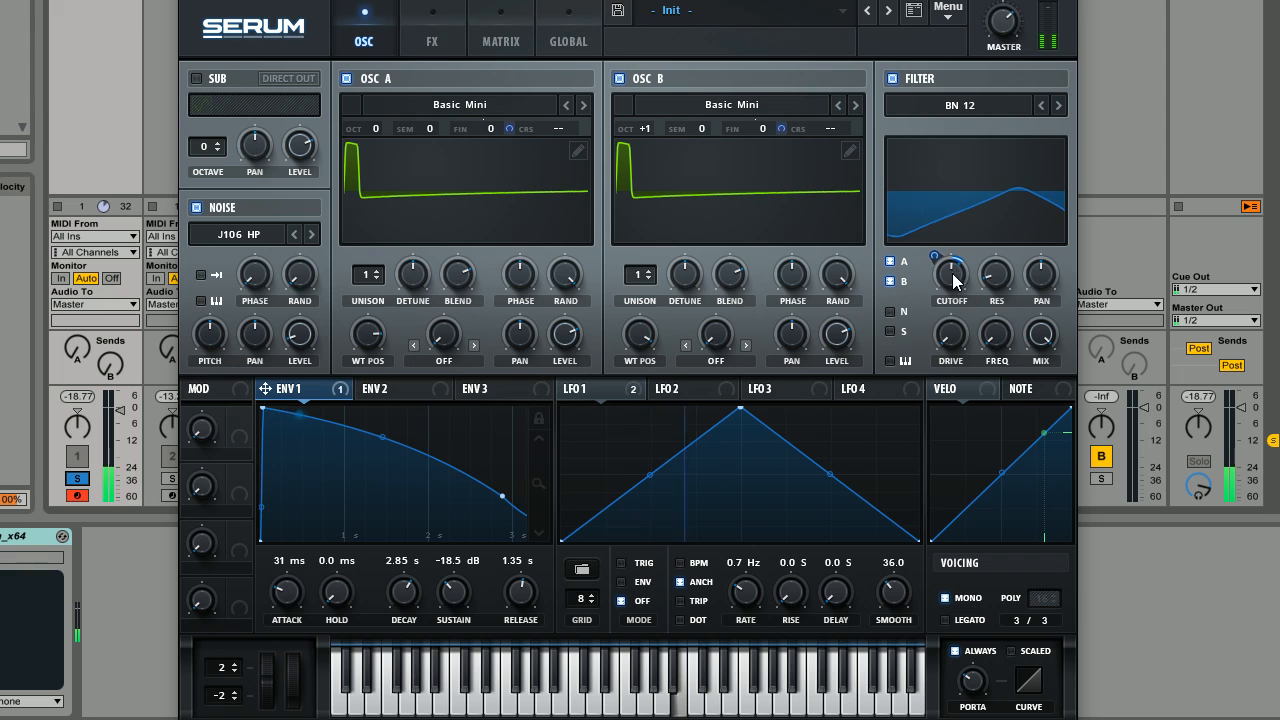
{"action": "left_click_drag", "start_coordinate": [953, 283], "coordinate": [950, 310]}
{"action": "left_click_drag", "start_coordinate": [938, 256], "coordinate": [944, 244]}
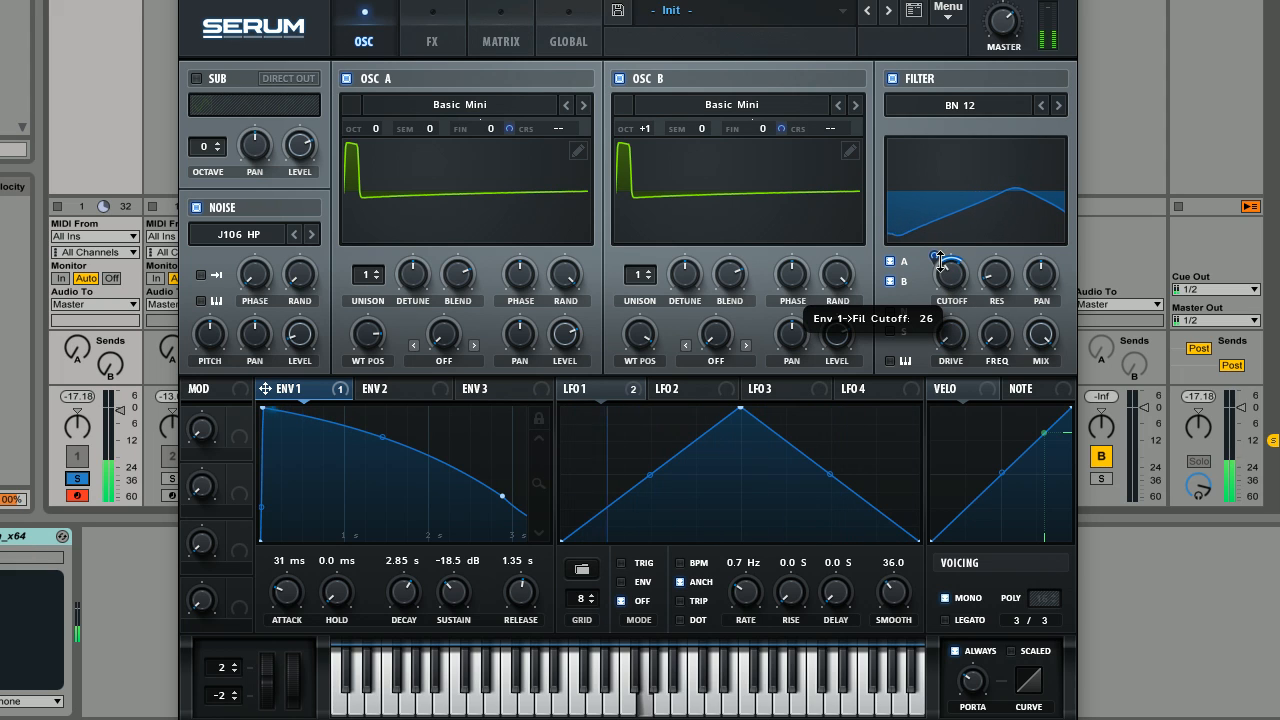
Raise the synth's master volume and slightly increase the BN 12 filter's resonance.
{"action": "left_click_drag", "start_coordinate": [1004, 23], "coordinate": [1007, 13]}
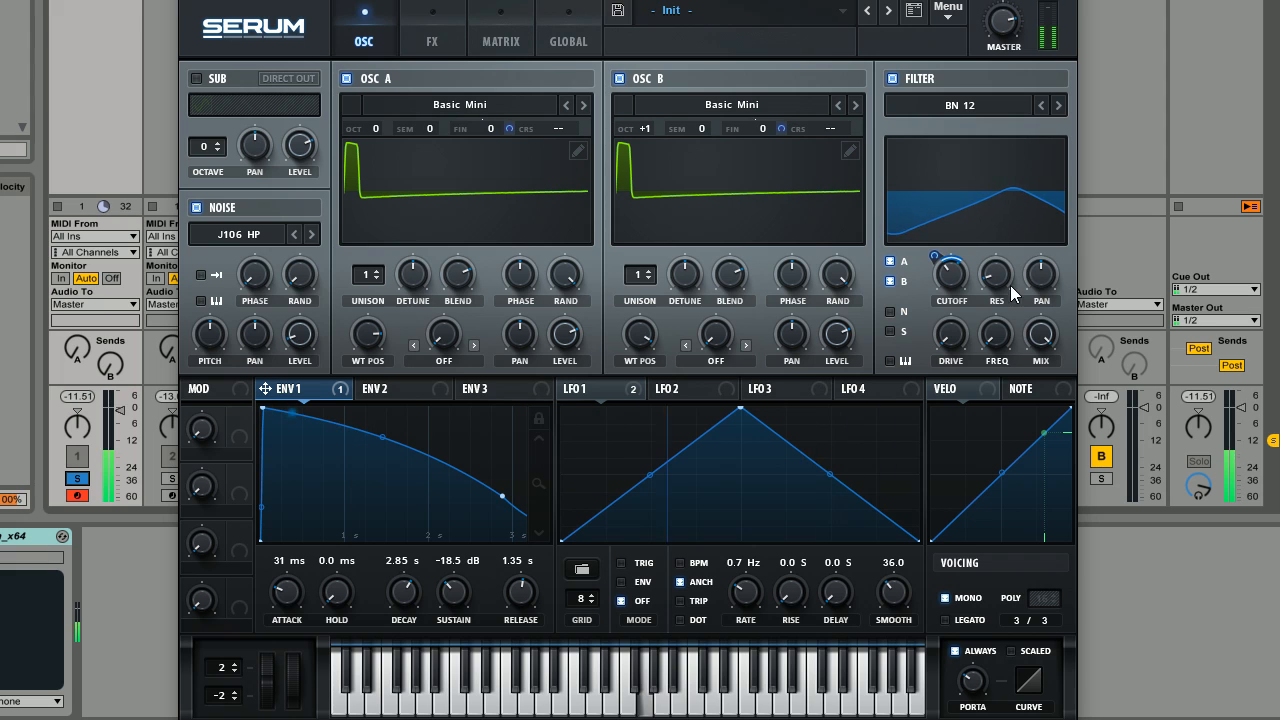
{"action": "left_click_drag", "start_coordinate": [1010, 285], "coordinate": [1010, 252]}
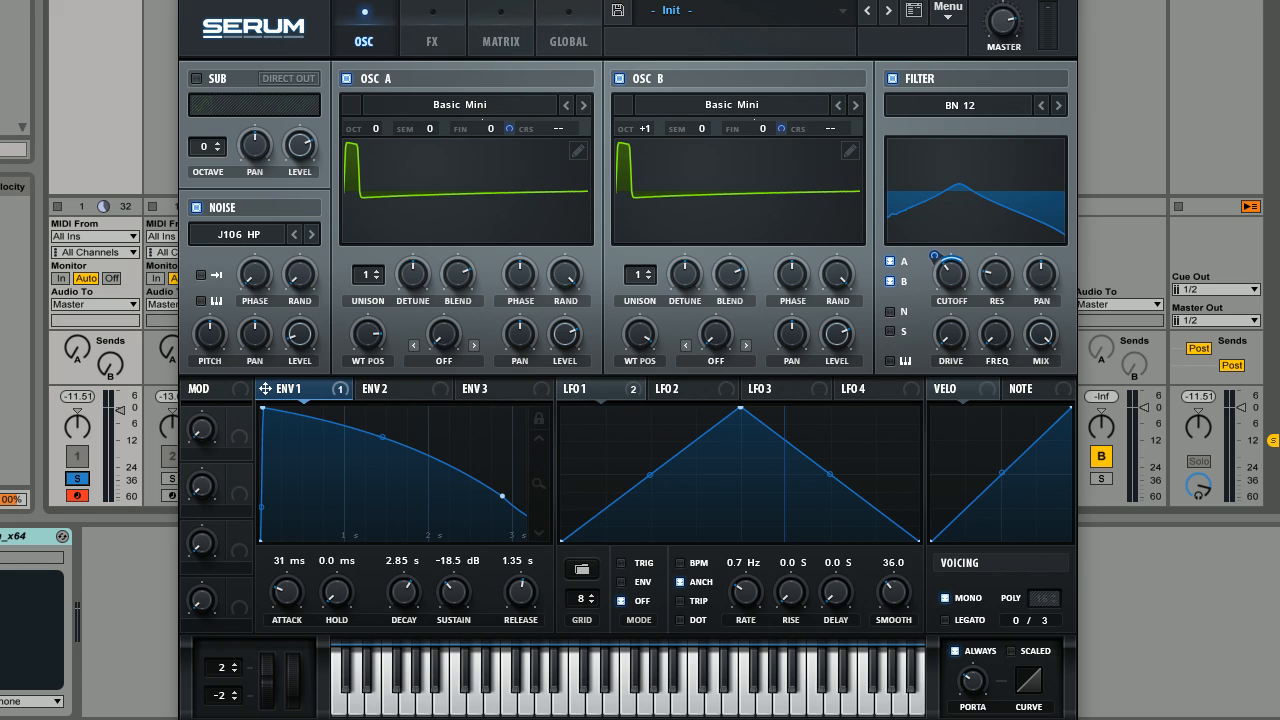
Enable the compressor effect, move it to the start of the effects chain and raise its gain.
{"action": "left_click", "coordinate": [422, 26]}
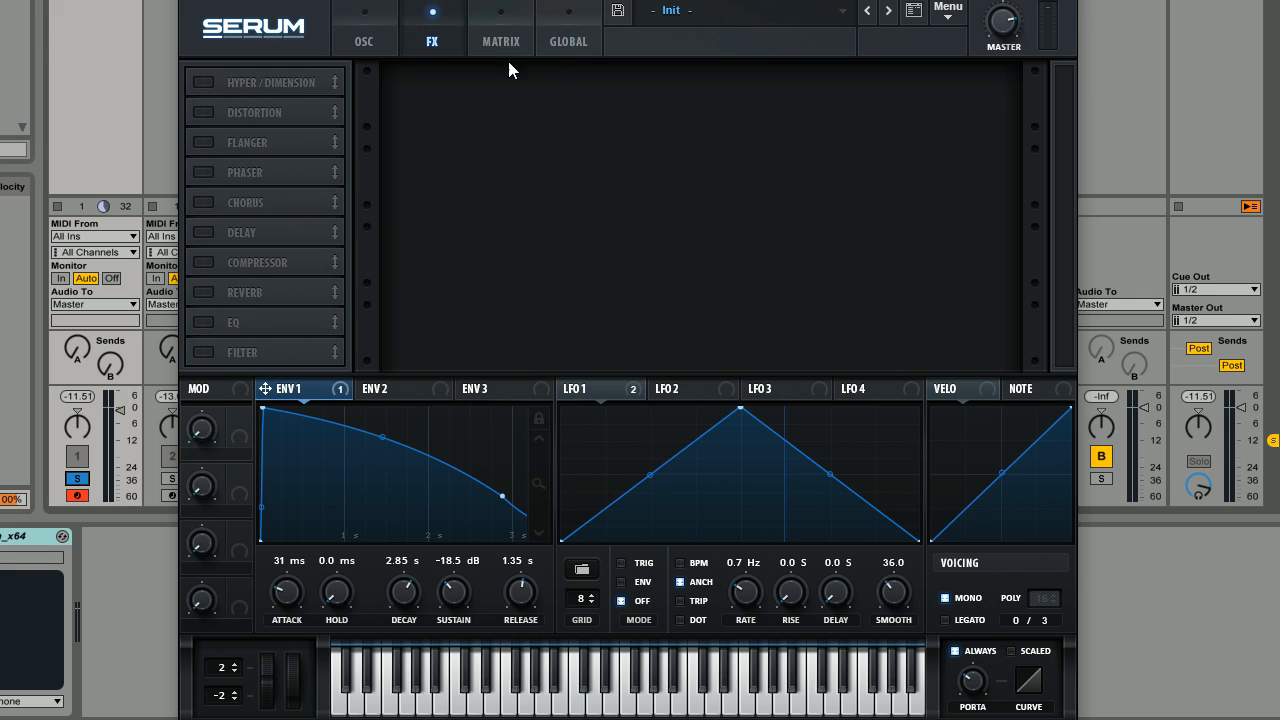
{"action": "left_click", "coordinate": [203, 262]}
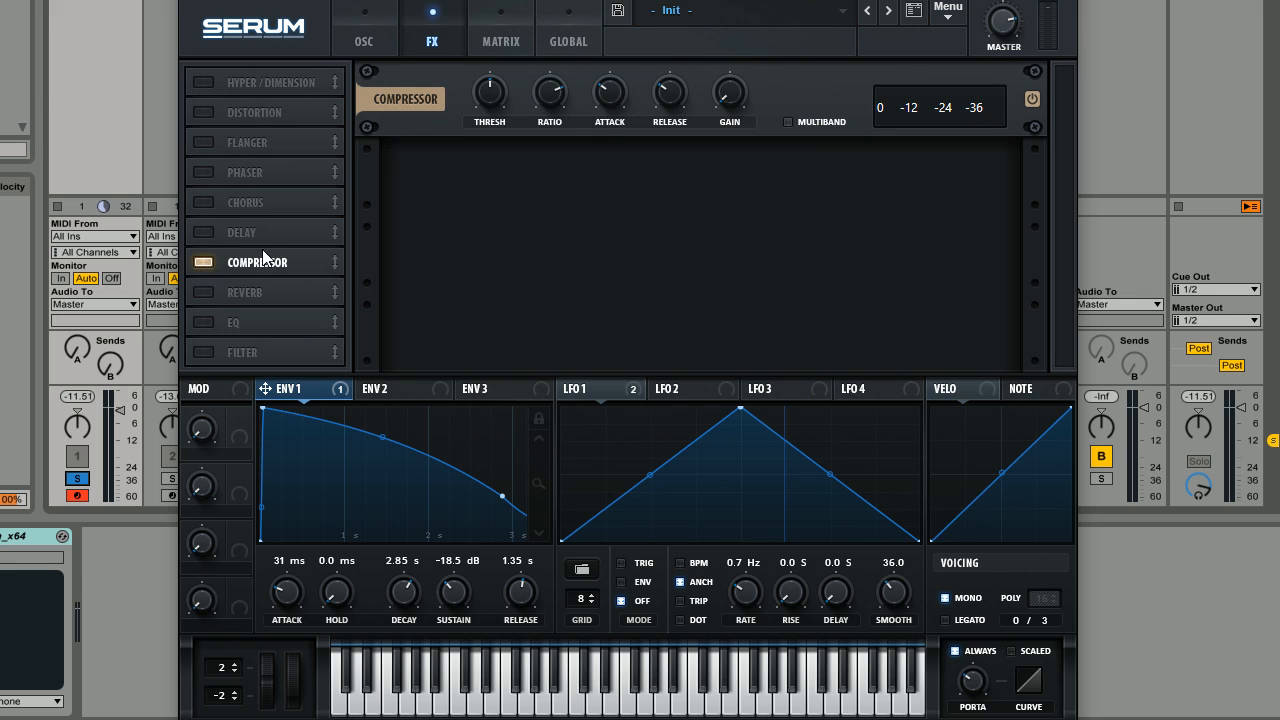
{"action": "left_click_drag", "start_coordinate": [262, 255], "coordinate": [288, 82]}
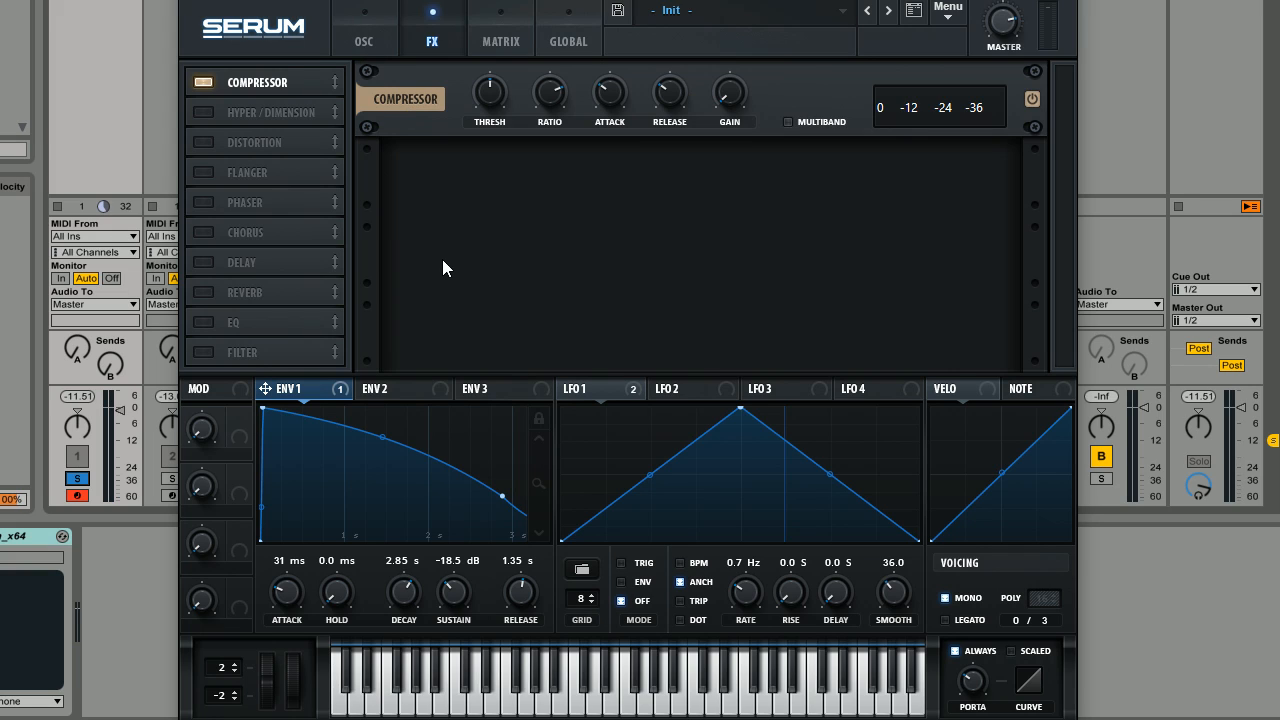
{"action": "left_click_drag", "start_coordinate": [731, 105], "coordinate": [748, 71]}
Enable the distortion effect as SoftClip with its mix at about 57%, and adjust the synth's master volume.
{"action": "left_click", "coordinate": [203, 143]}
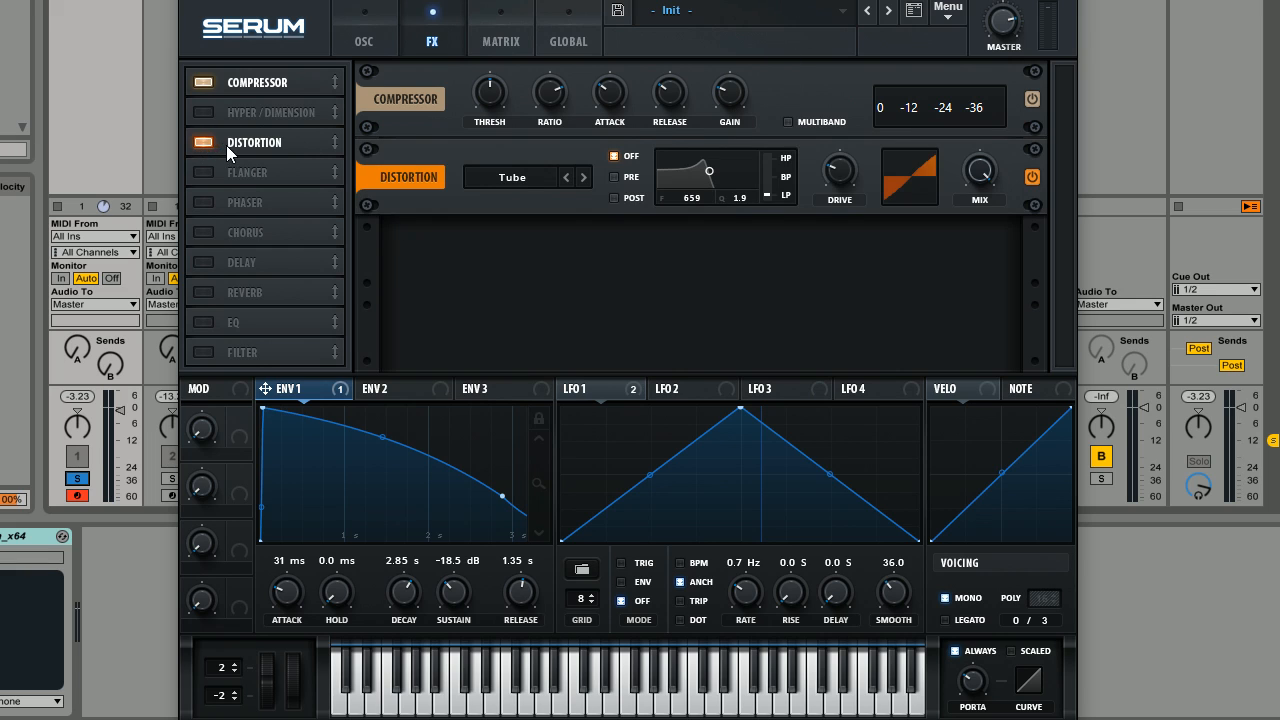
{"action": "left_click", "coordinate": [507, 181]}
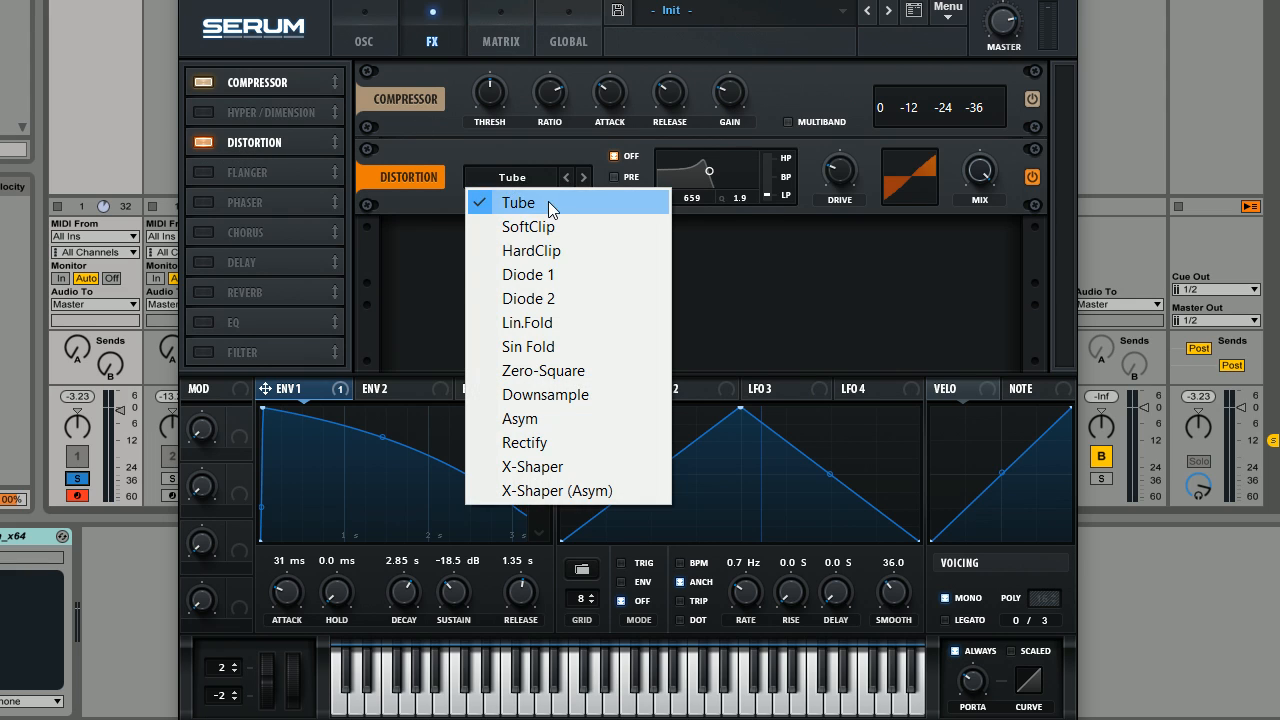
{"action": "left_click", "coordinate": [550, 231]}
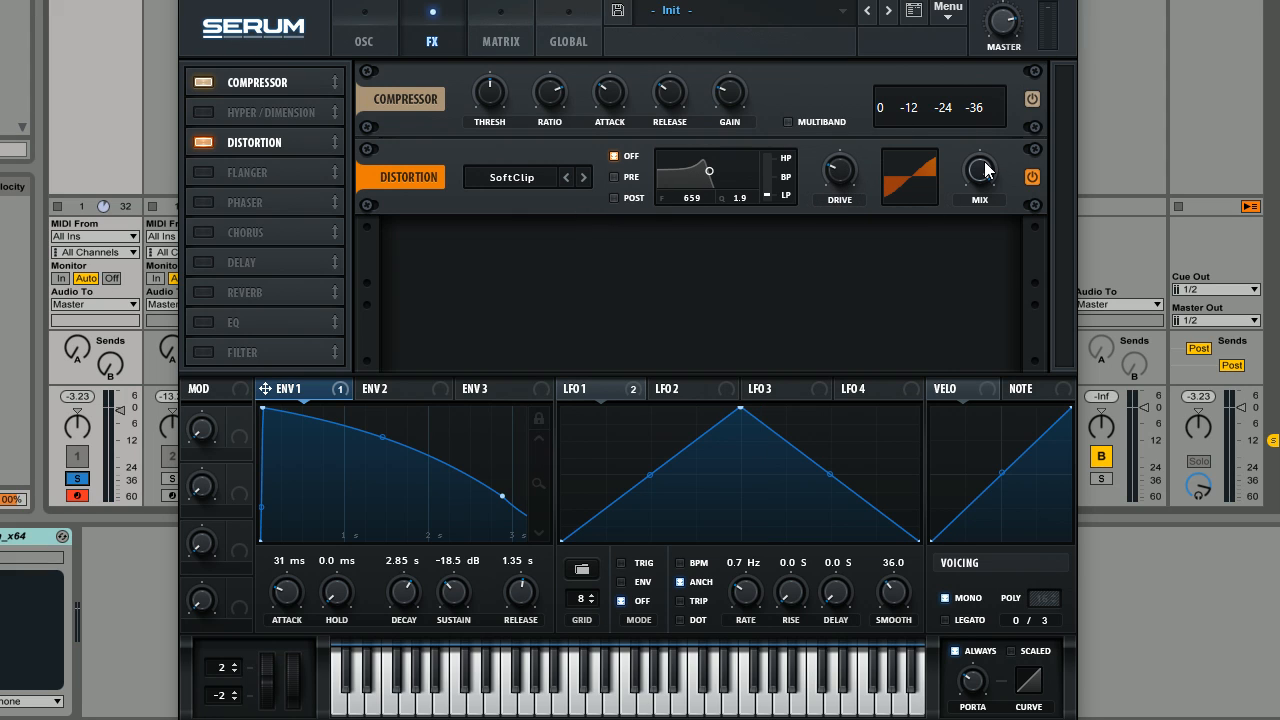
{"action": "left_click_drag", "start_coordinate": [985, 170], "coordinate": [977, 238]}
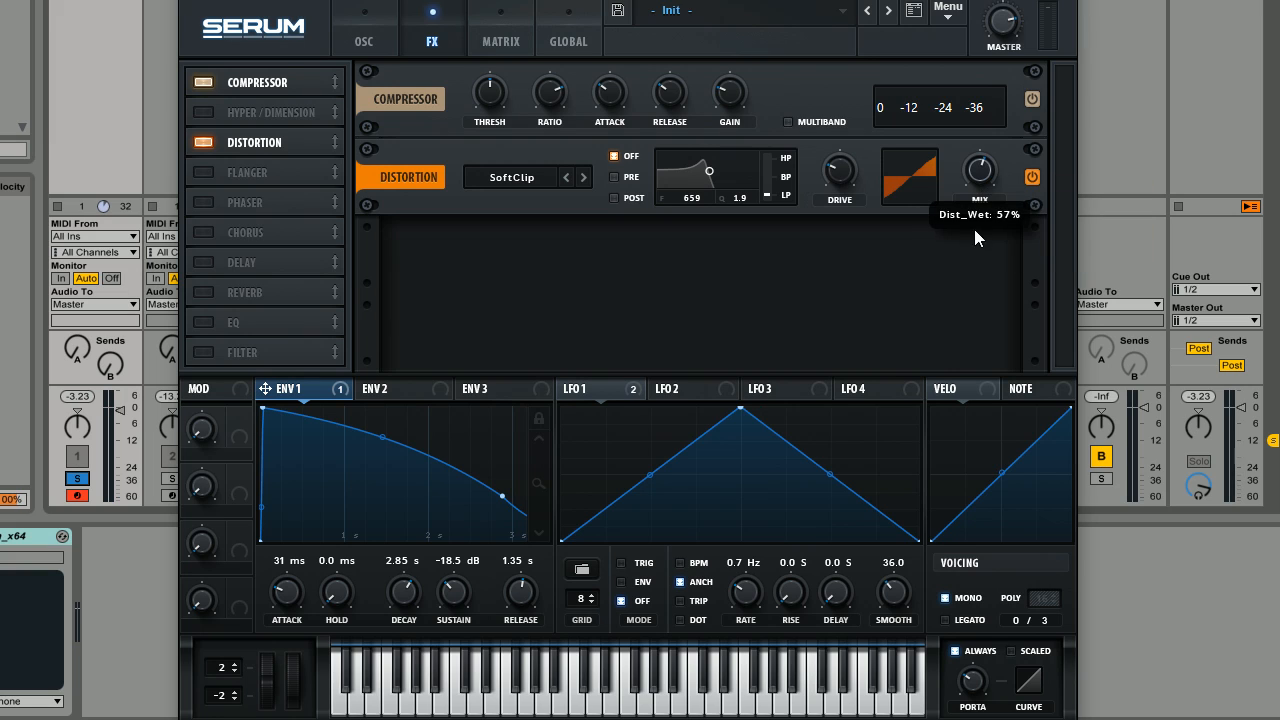
{"action": "mouse_move", "coordinate": [1000, 35]}
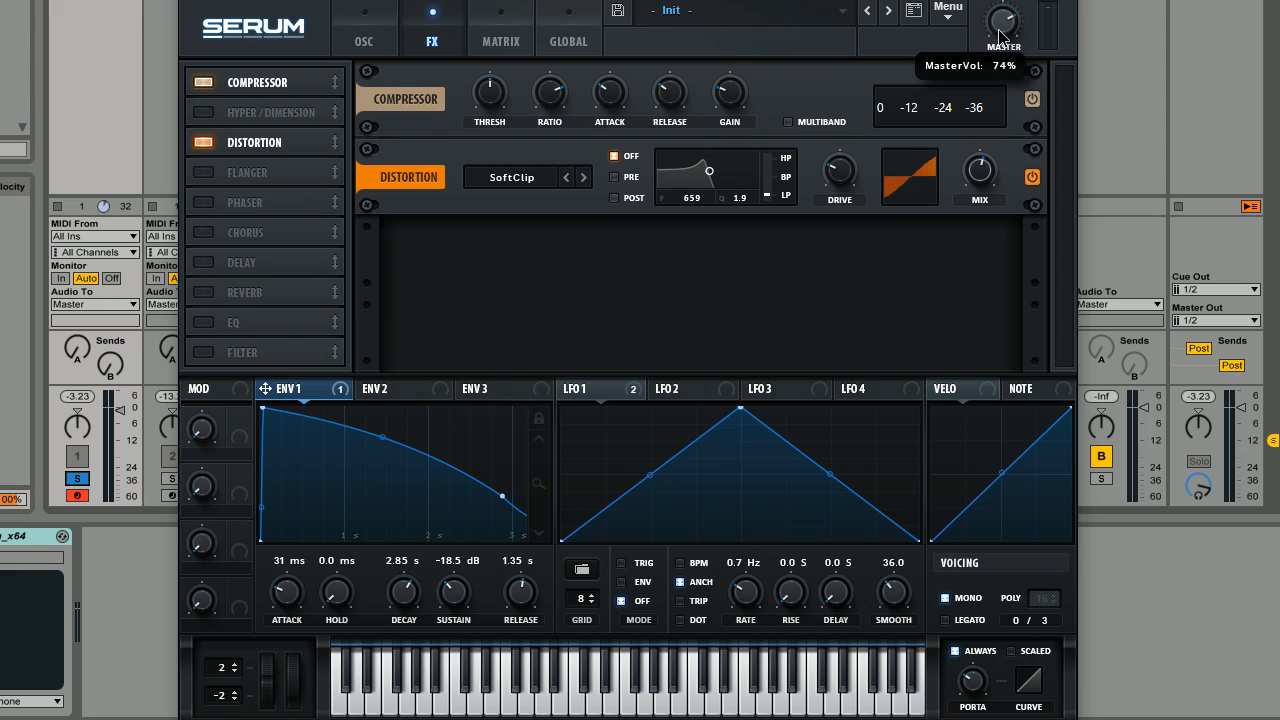
{"action": "mouse_move", "coordinate": [1000, 35]}
{"action": "left_mouse_down"}
{"action": "mouse_move", "coordinate": [999, 62]}
{"action": "mouse_move", "coordinate": [997, 33]}
{"action": "left_mouse_up"}
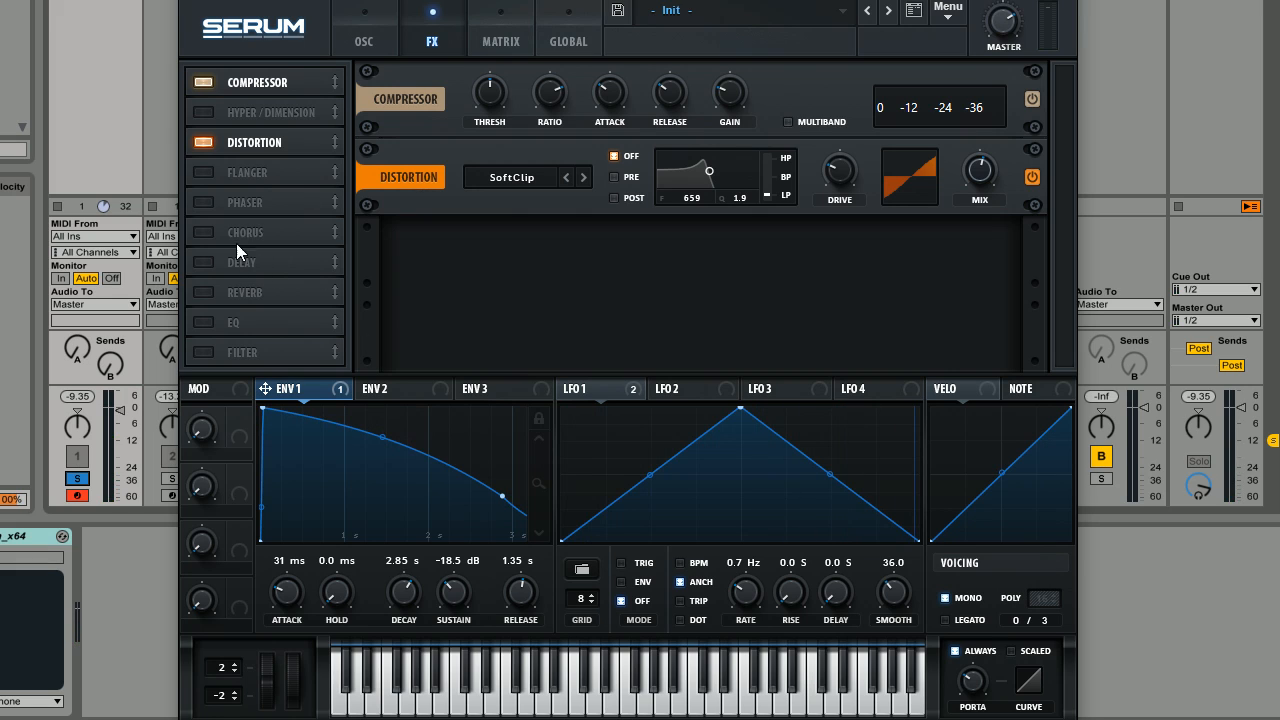
Enable the filter effect, place it directly after the distortion and set its type to MG Low 24.
{"action": "left_click", "coordinate": [205, 353]}
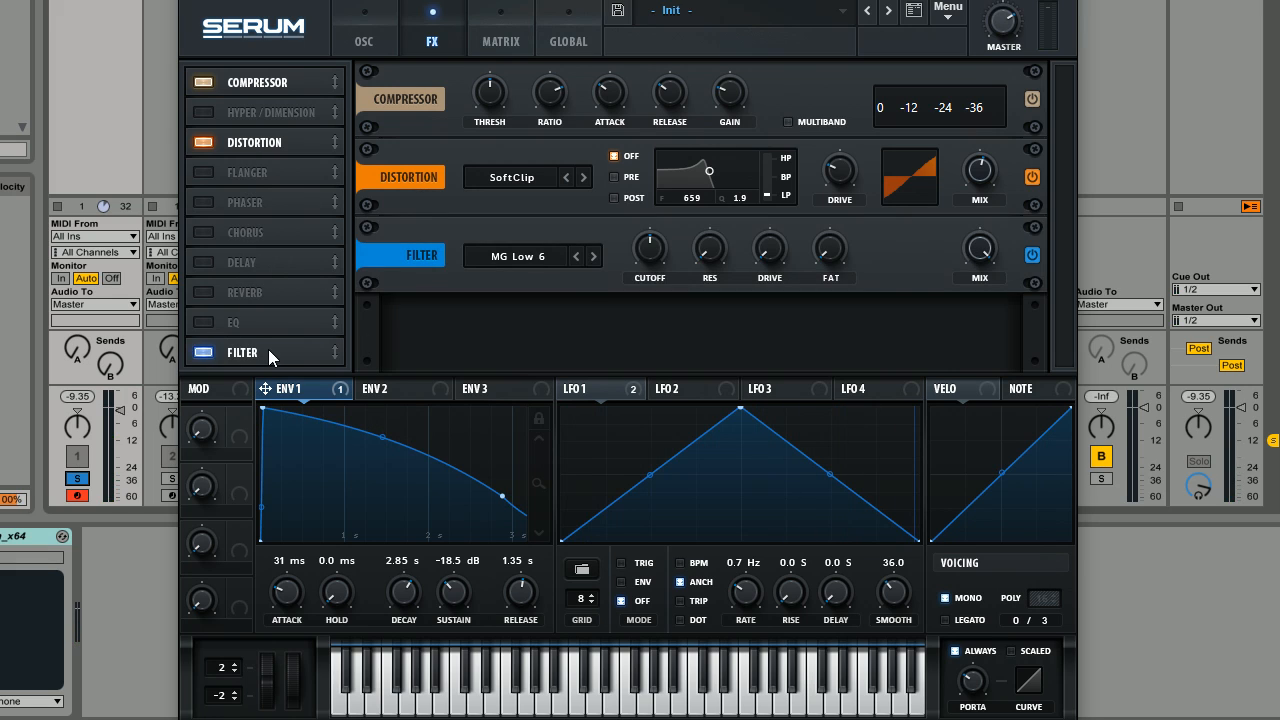
{"action": "left_click_drag", "start_coordinate": [268, 349], "coordinate": [290, 170]}
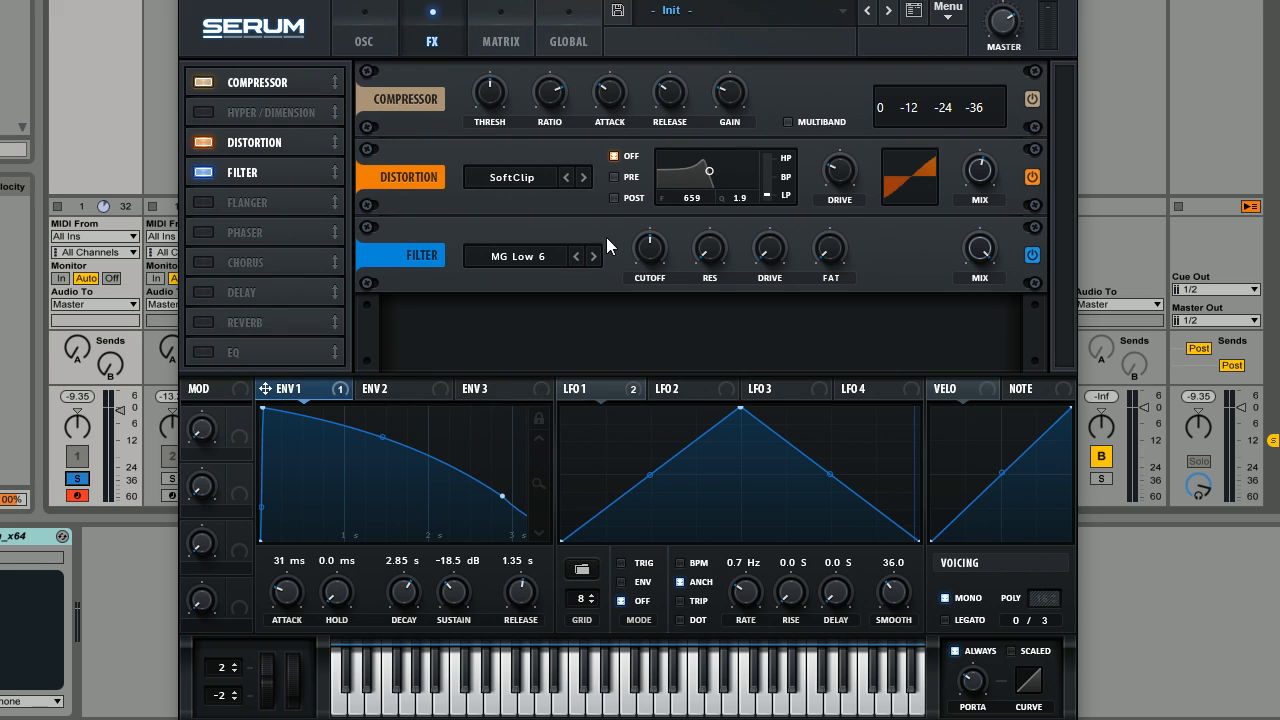
{"action": "left_click", "coordinate": [594, 257]}
{"action": "left_click", "coordinate": [593, 257]}
Raise the filter effect's cutoff and modulate it with Env 1 at an amount of about 15.
{"action": "mouse_move", "coordinate": [652, 251]}
{"action": "left_mouse_down"}
{"action": "mouse_move", "coordinate": [652, 238]}
{"action": "mouse_move", "coordinate": [653, 255]}
{"action": "left_mouse_up"}
{"action": "left_click_drag", "start_coordinate": [646, 248], "coordinate": [644, 250]}
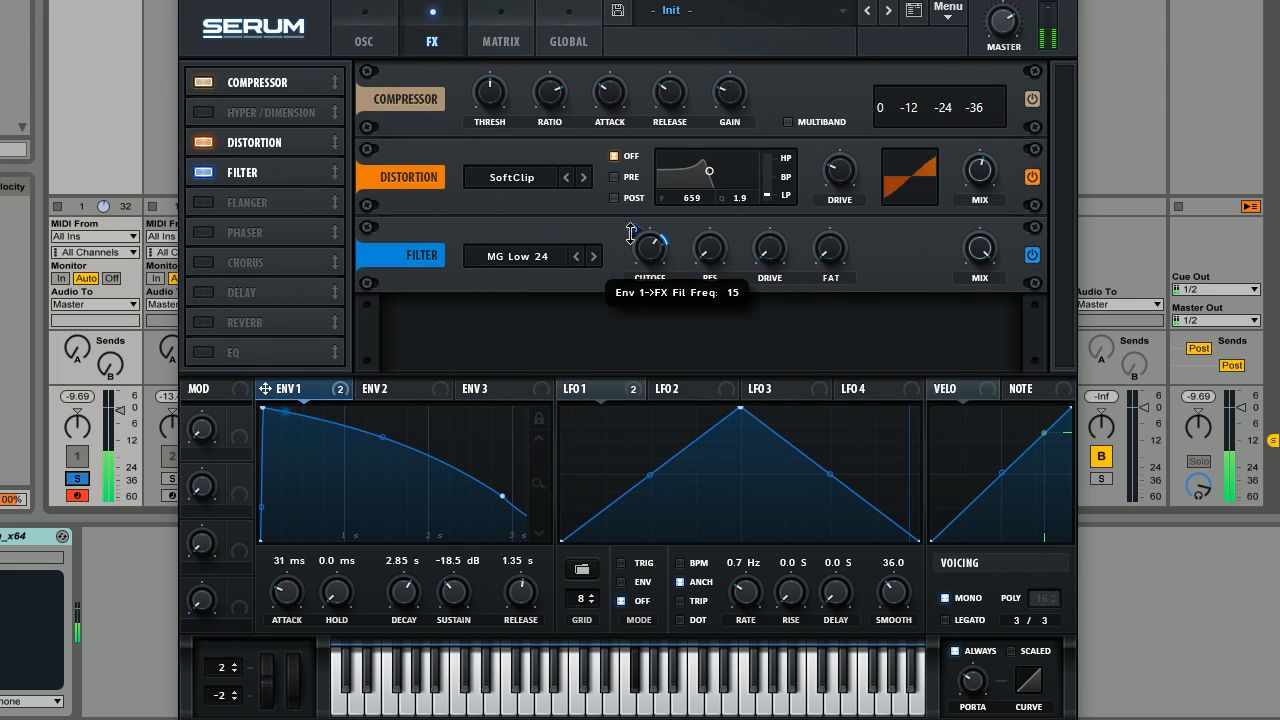
{"action": "left_click_drag", "start_coordinate": [631, 235], "coordinate": [633, 232]}
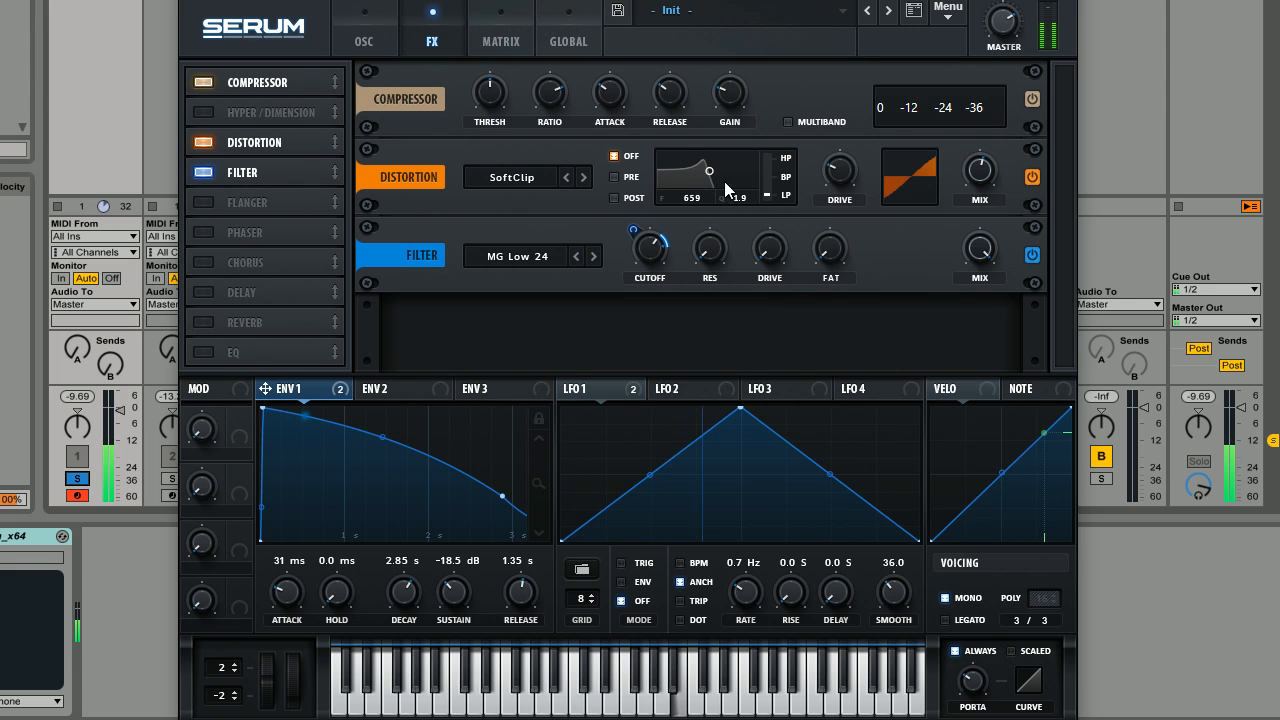
{"action": "mouse_move", "coordinate": [629, 237]}
{"action": "mouse_move", "coordinate": [629, 237]}
{"action": "left_mouse_down"}
{"action": "mouse_move", "coordinate": [634, 222]}
{"action": "mouse_move", "coordinate": [631, 243]}
{"action": "left_mouse_up"}
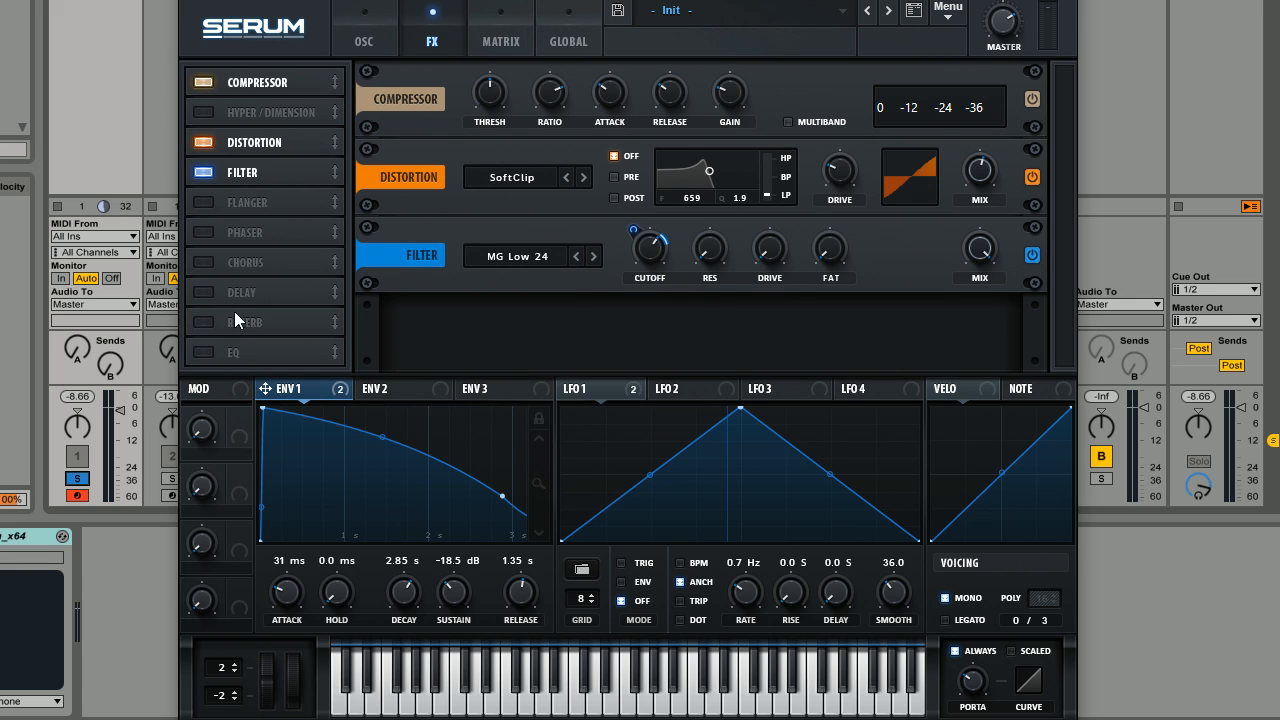
Enable the EQ effect, switch its low band to a high-pass shape and raise that band's frequency.
{"action": "left_click", "coordinate": [204, 351]}
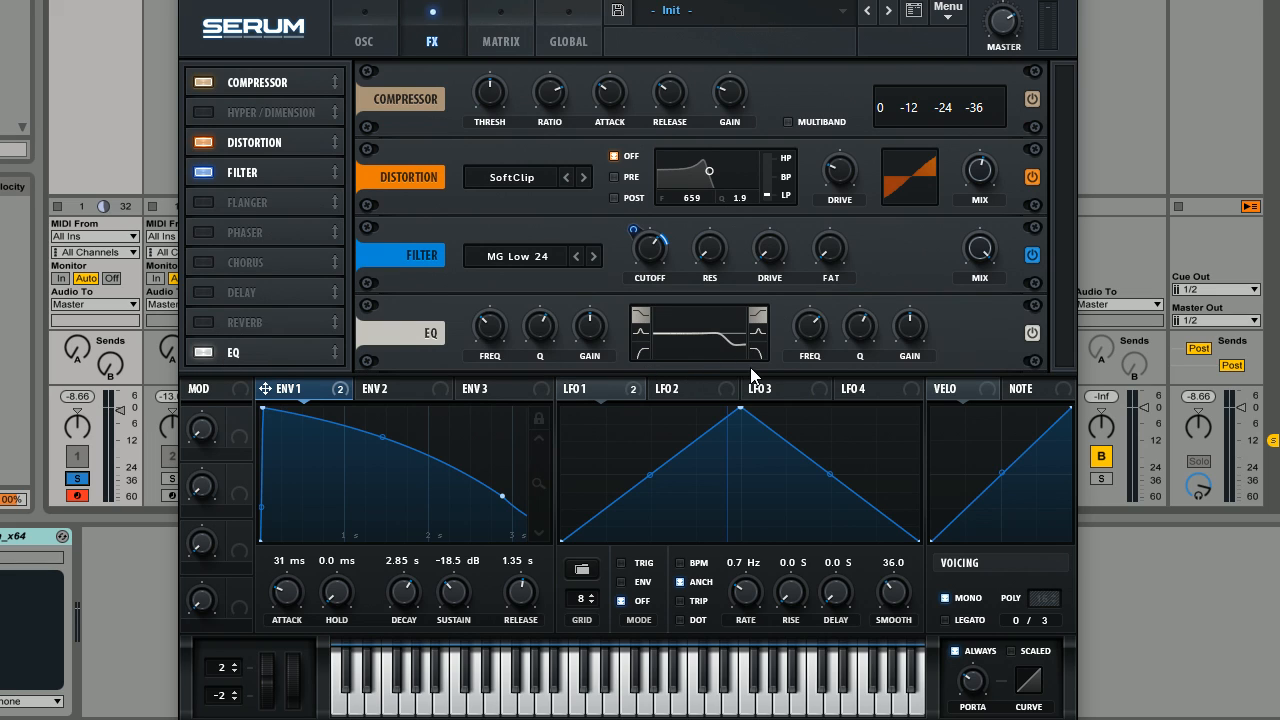
{"action": "left_click", "coordinate": [640, 356]}
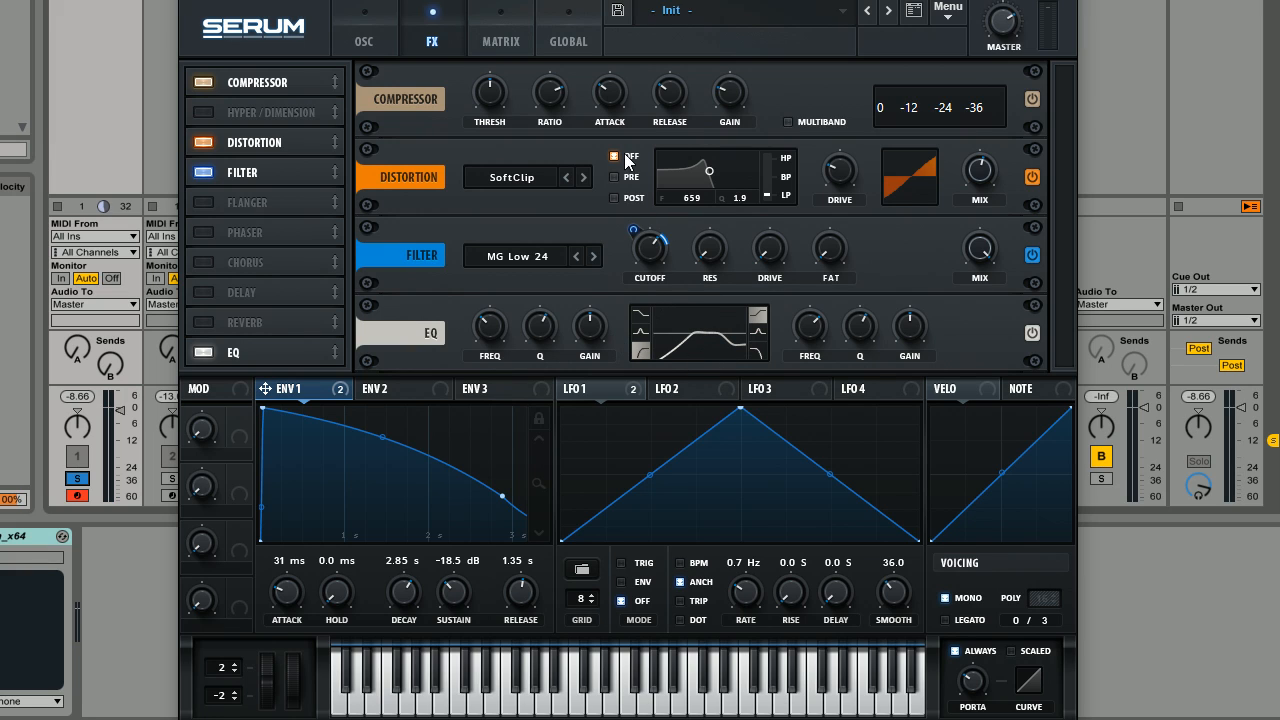
{"action": "mouse_move", "coordinate": [498, 331]}
{"action": "left_mouse_down"}
{"action": "mouse_move", "coordinate": [508, 318]}
{"action": "mouse_move", "coordinate": [506, 329]}
{"action": "mouse_move", "coordinate": [496, 317]}
{"action": "left_mouse_up"}
Raise the frequency and Q of the EQ's high shelf and cut its gain.
{"action": "left_click_drag", "start_coordinate": [794, 327], "coordinate": [854, 310]}
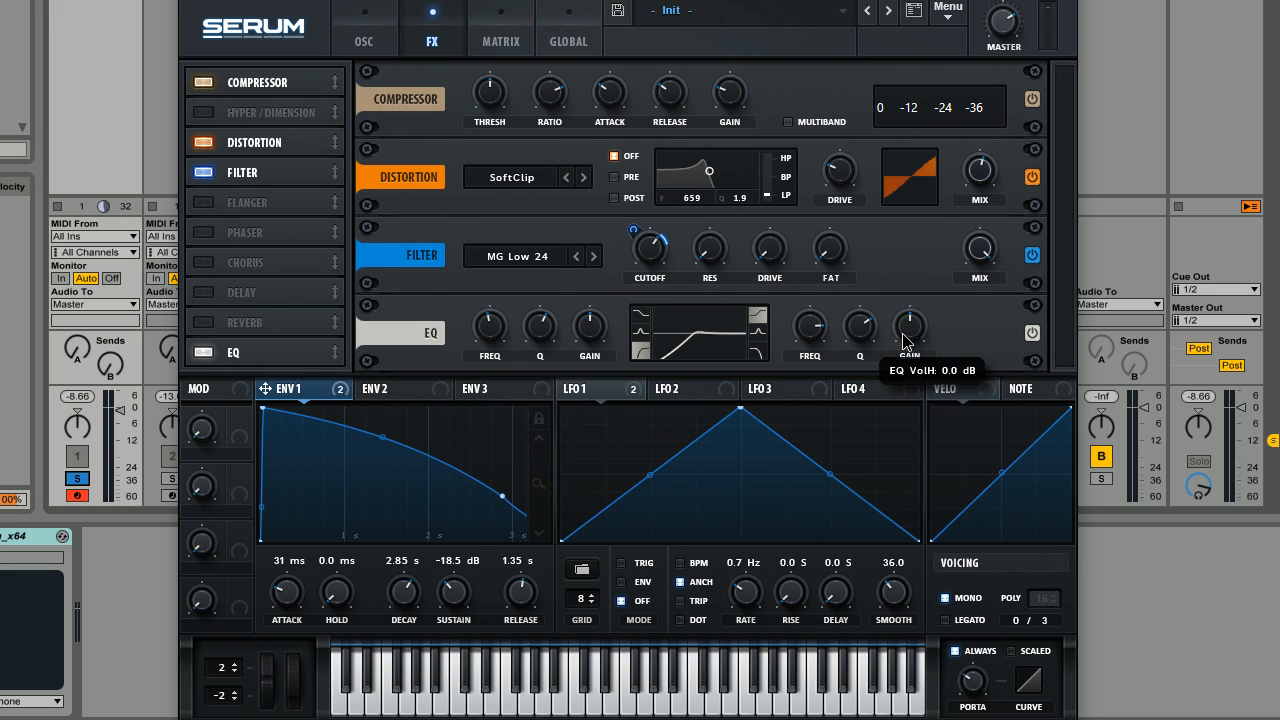
{"action": "left_click_drag", "start_coordinate": [903, 341], "coordinate": [895, 476]}
{"action": "left_click_drag", "start_coordinate": [912, 335], "coordinate": [912, 331]}
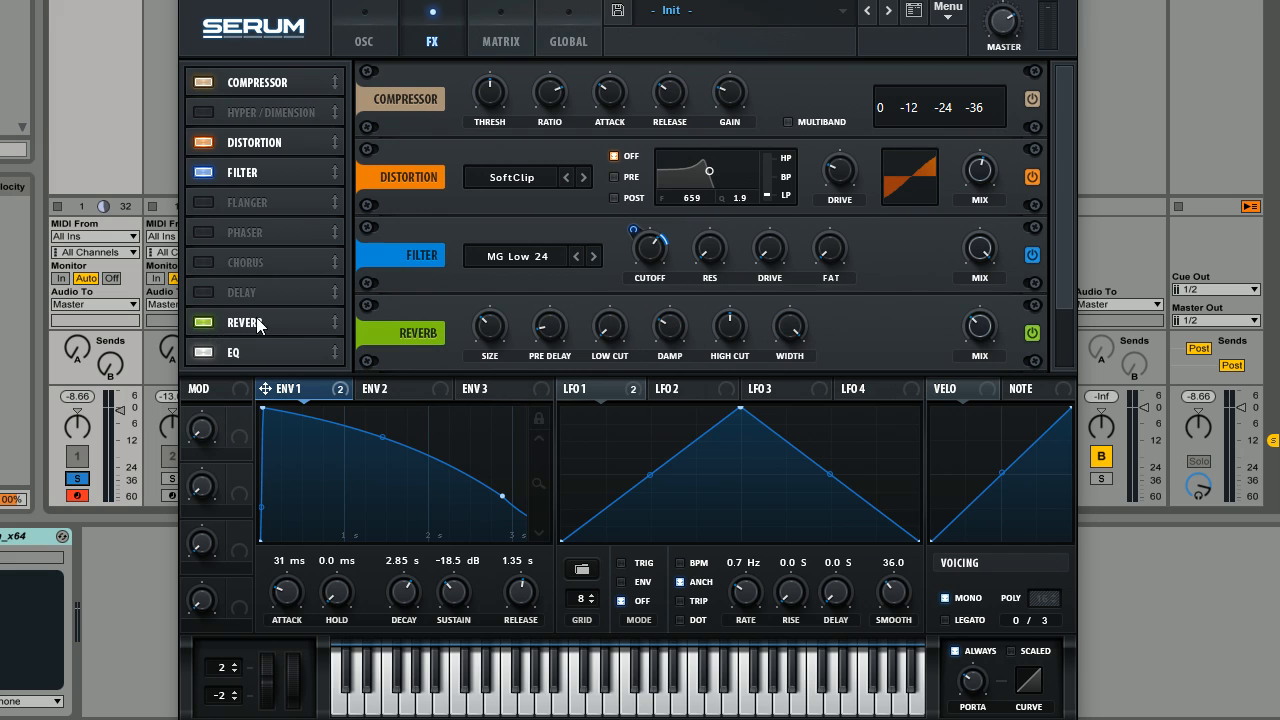
Place the reverb after the EQ at the end of the effects chain and raise its mix.
{"action": "left_click_drag", "start_coordinate": [256, 319], "coordinate": [266, 363]}
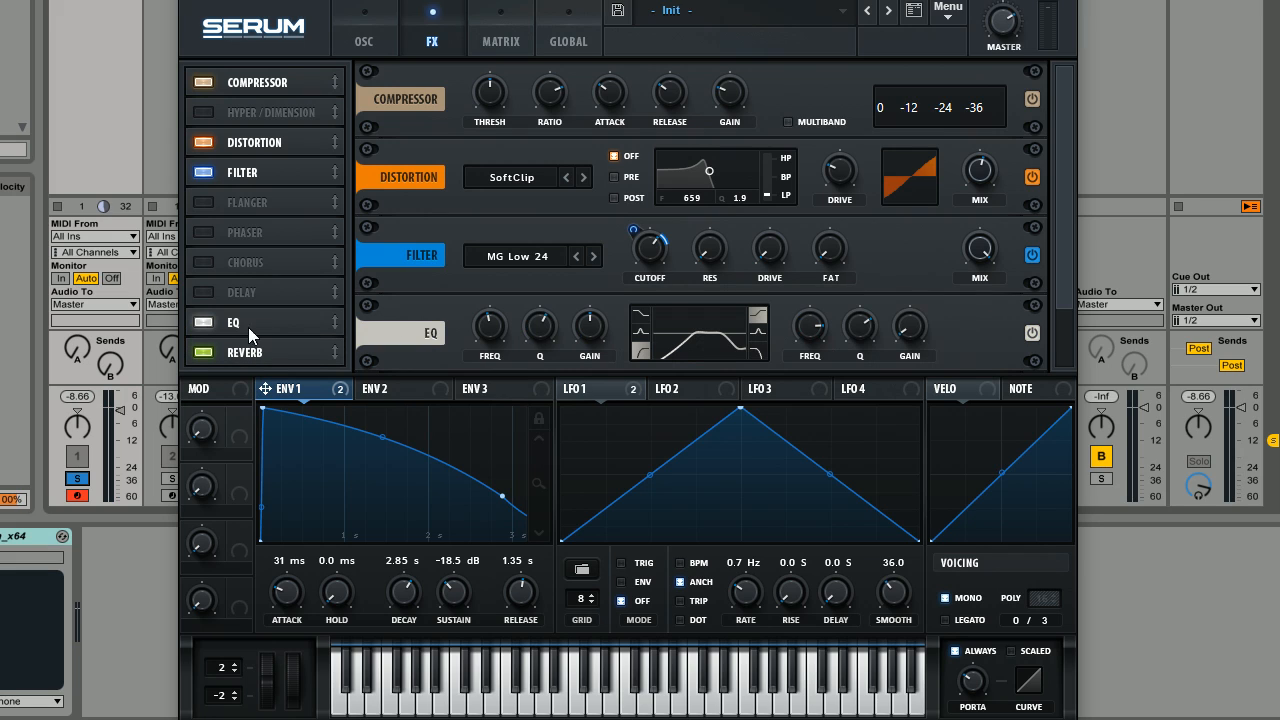
{"action": "left_click_drag", "start_coordinate": [1068, 331], "coordinate": [1066, 389]}
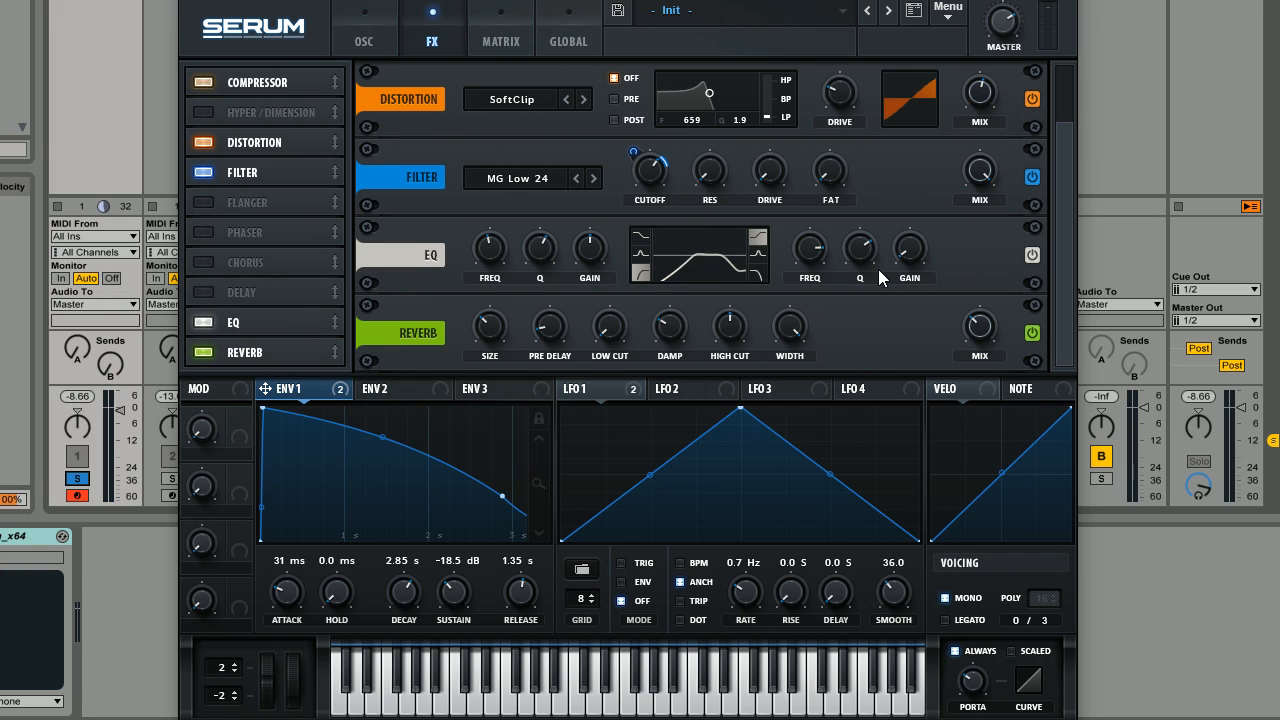
{"action": "mouse_move", "coordinate": [988, 327]}
{"action": "left_mouse_down"}
{"action": "mouse_move", "coordinate": [1002, 282]}
{"action": "mouse_move", "coordinate": [992, 307]}
{"action": "left_mouse_up"}
Raise the reverb's low cut, set its high cut to about 63% and adjust the synth's master volume.
{"action": "mouse_move", "coordinate": [493, 305]}
{"action": "left_click_drag", "start_coordinate": [622, 330], "coordinate": [630, 260]}
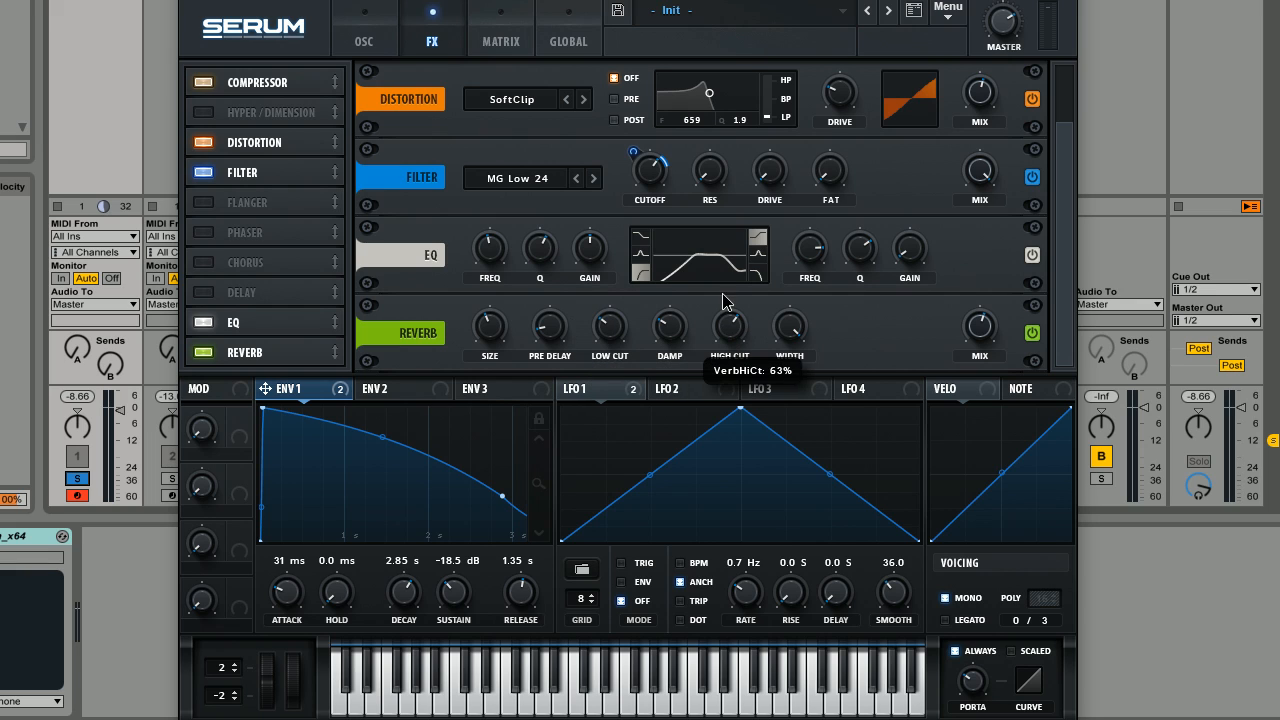
{"action": "scroll", "coordinate": [731, 330], "scroll_direction": "up", "scroll_amount": 9}
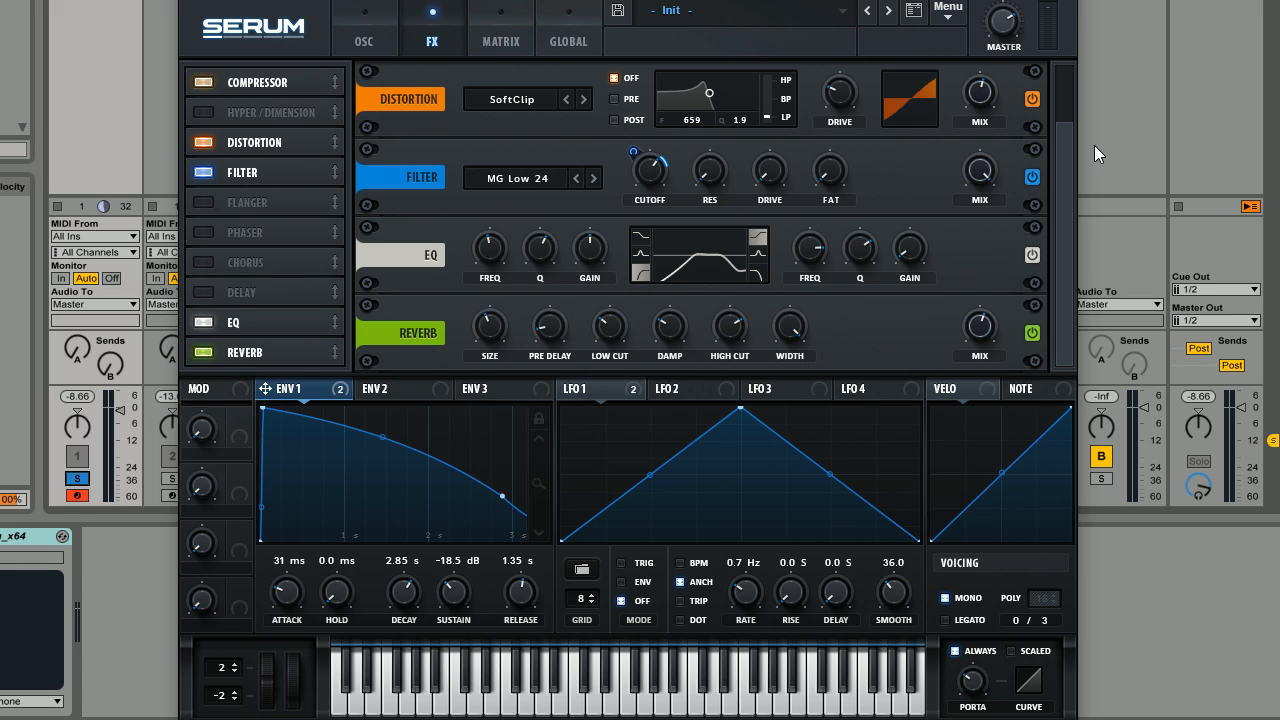
{"action": "mouse_move", "coordinate": [1009, 26]}
{"action": "left_mouse_down"}
{"action": "mouse_move", "coordinate": [1016, 56]}
{"action": "mouse_move", "coordinate": [1005, 34]}
{"action": "left_mouse_up"}
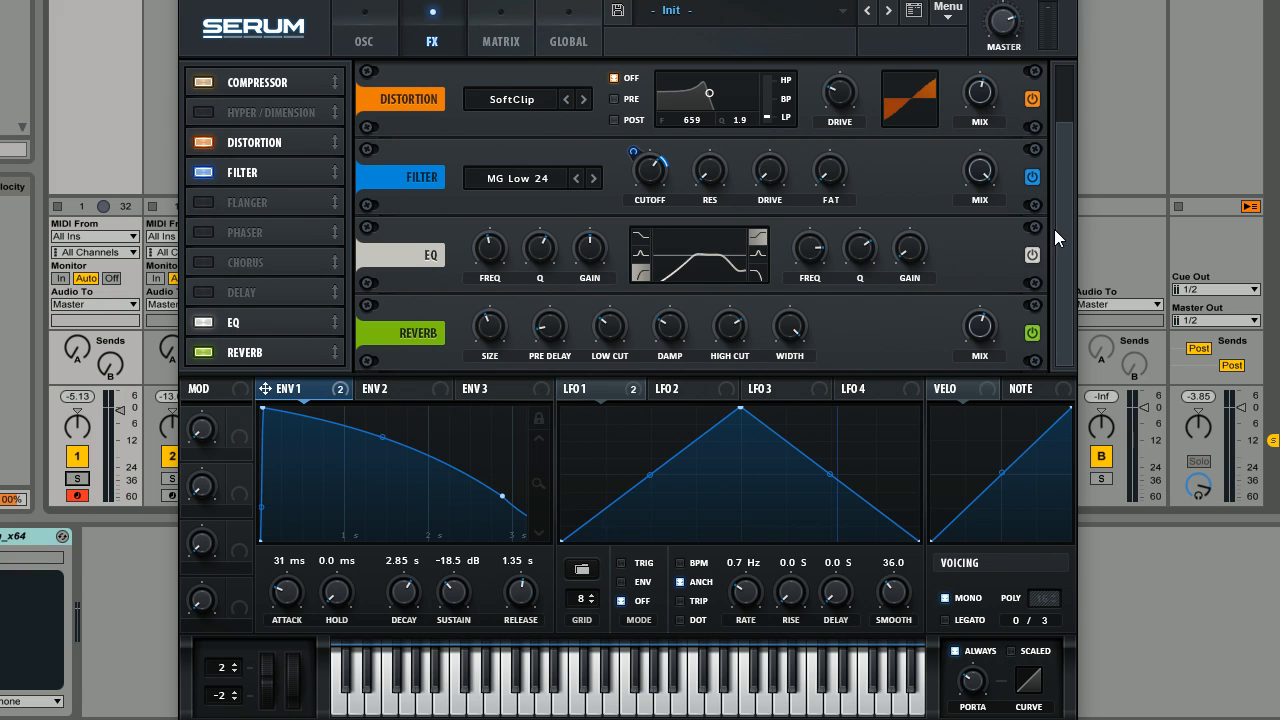
Review the patch's oscillator and filter settings alongside its complete effects chain.
{"action": "left_click_drag", "start_coordinate": [1055, 229], "coordinate": [1056, 152]}
{"action": "left_click_drag", "start_coordinate": [1064, 231], "coordinate": [1060, 268]}
{"action": "left_click", "coordinate": [357, 29]}
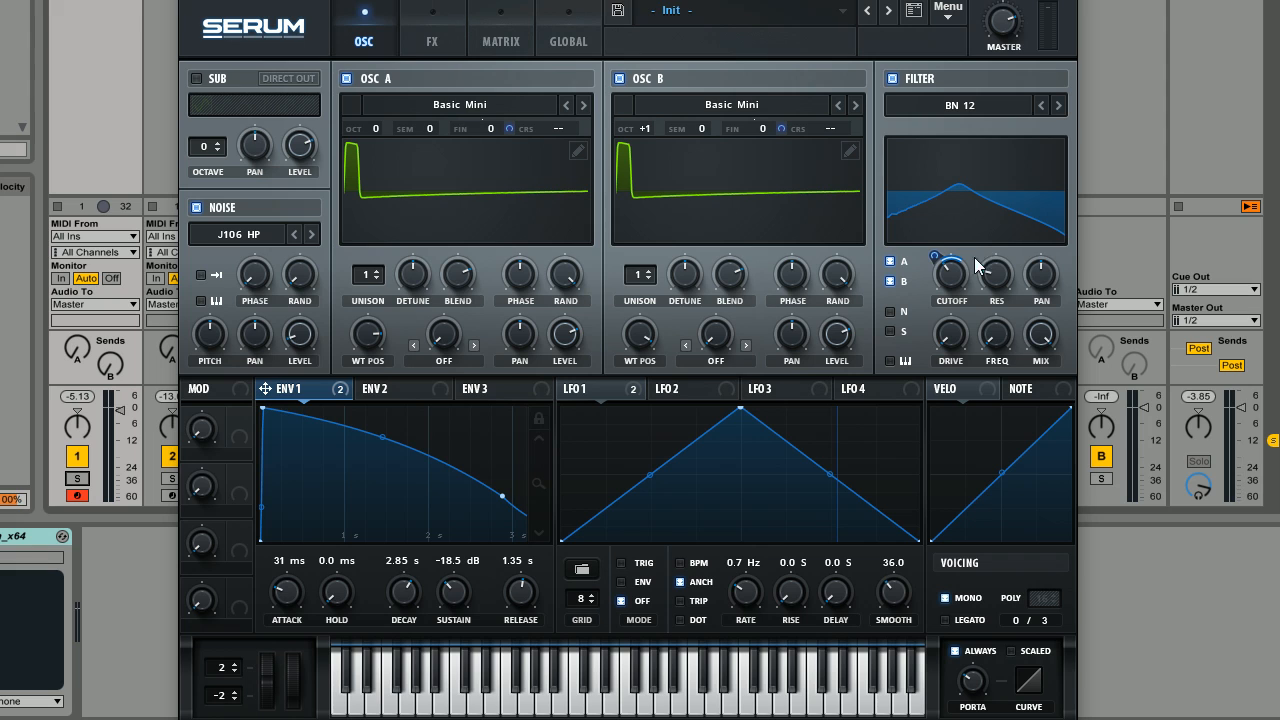
{"action": "left_click", "coordinate": [428, 45]}
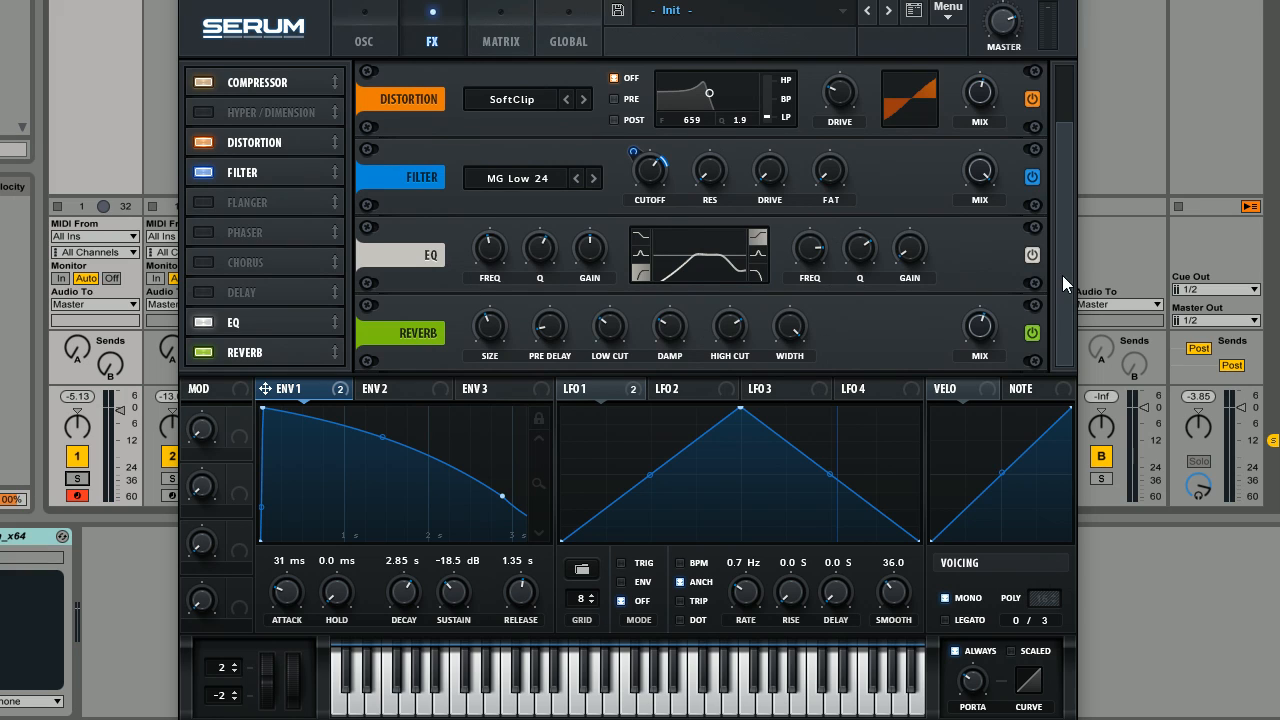
{"action": "mouse_move", "coordinate": [1062, 277]}
{"action": "left_mouse_down"}
{"action": "mouse_move", "coordinate": [1066, 218]}
{"action": "mouse_move", "coordinate": [1064, 280]}
{"action": "left_mouse_up"}
{"action": "left_click", "coordinate": [368, 47]}
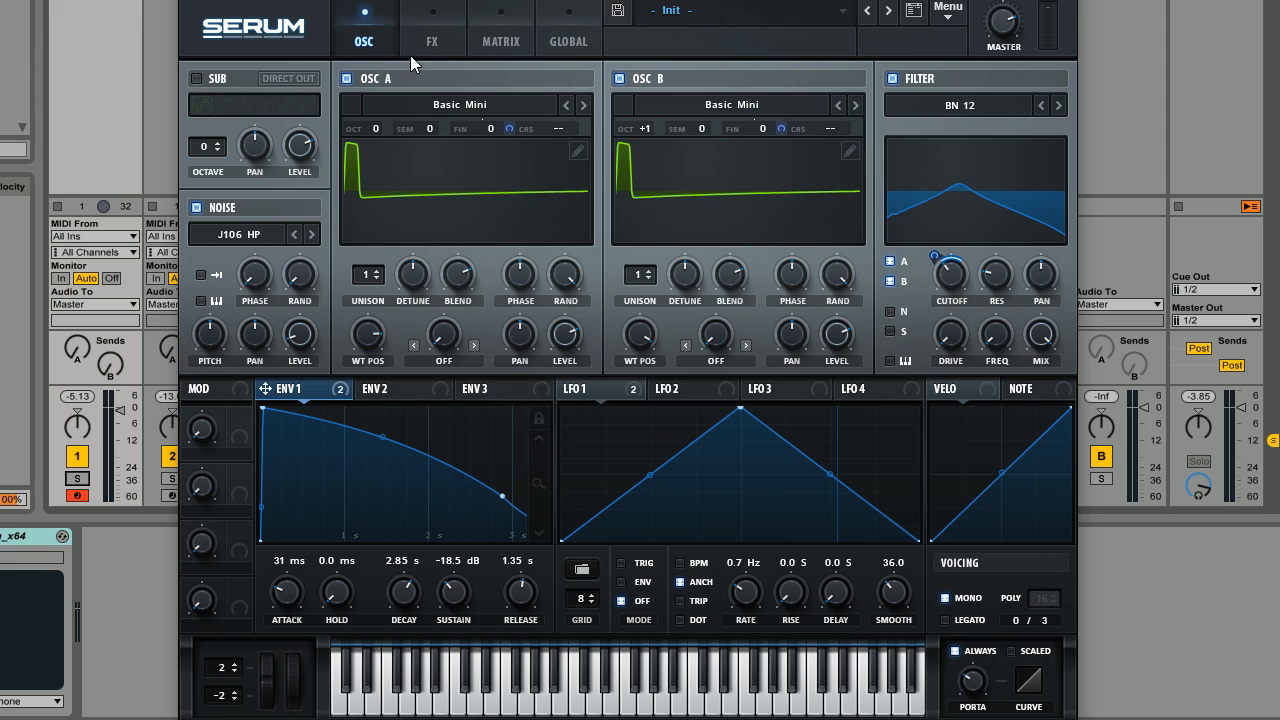
{"action": "left_click", "coordinate": [415, 45]}
{"action": "left_click", "coordinate": [390, 42]}
{"action": "left_click", "coordinate": [438, 37]}
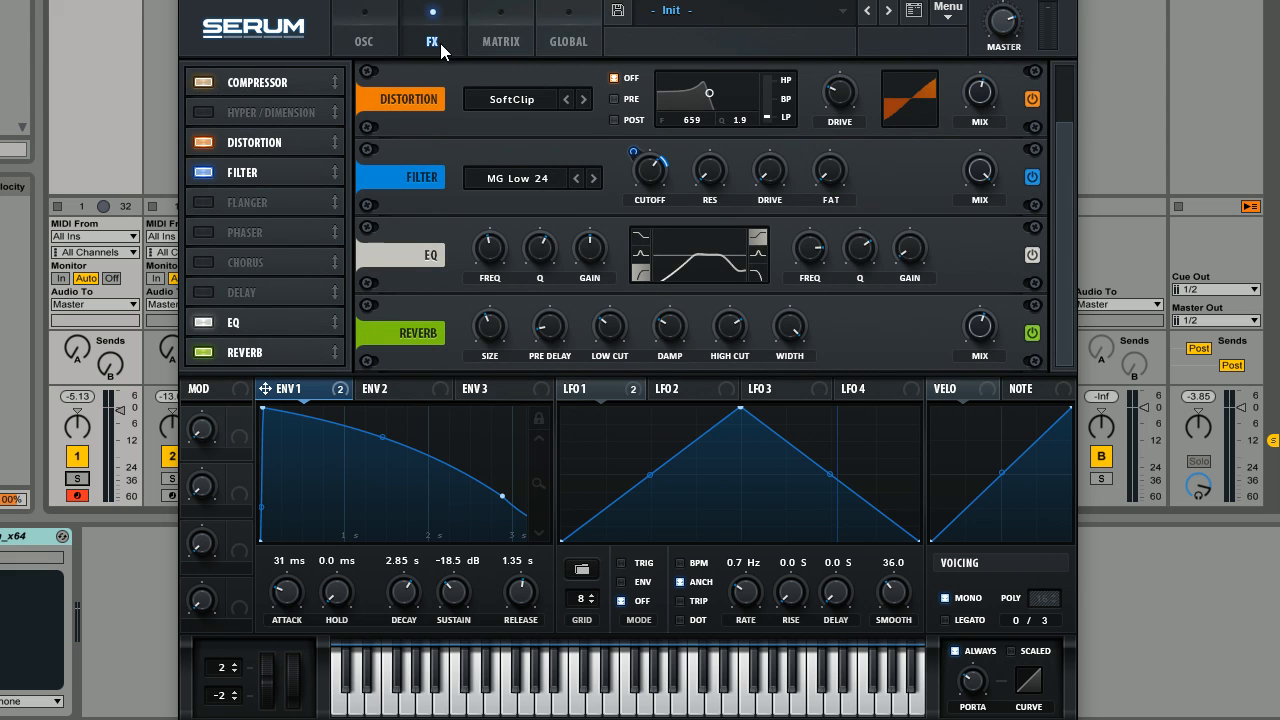